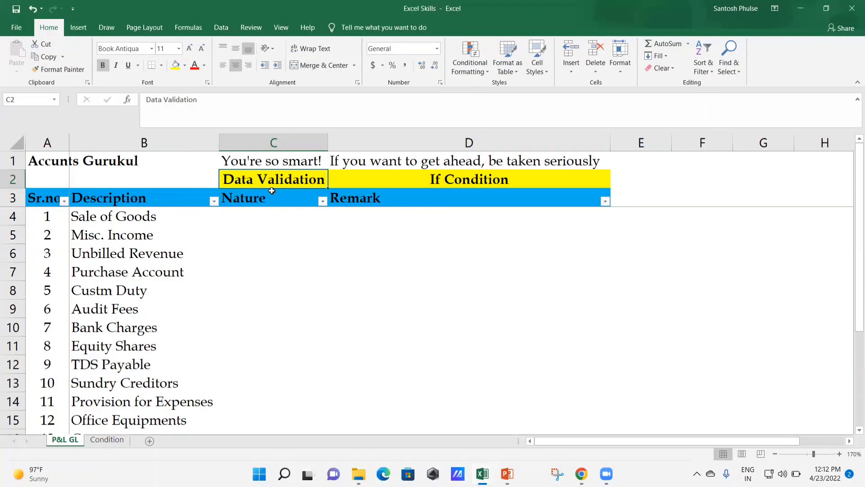
key("Down")
key("Down")
key("Down")
key("Up")
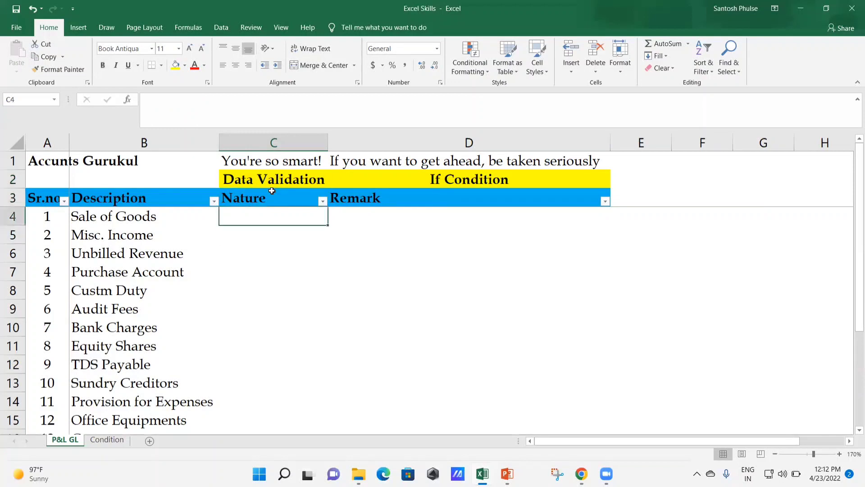
Enter Blank in cell B3, directly under the Remark heading on the Condition sheet
left_click(107, 439)
left_click(97, 194)
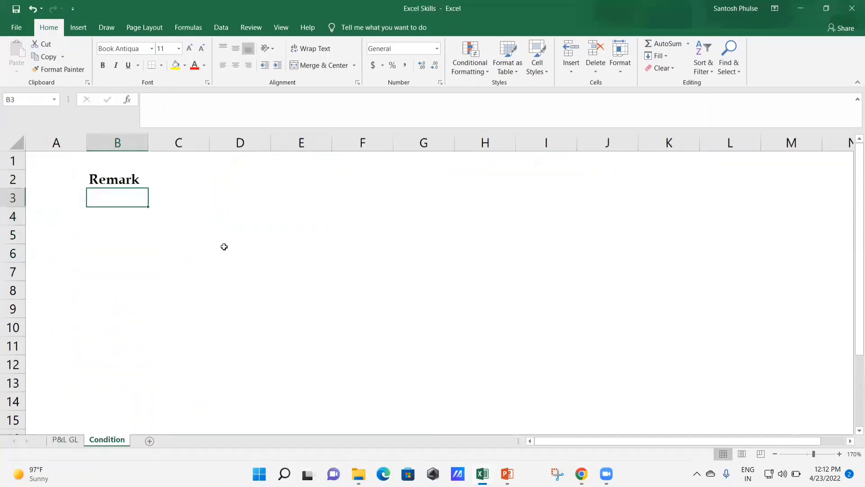
type("Balnk")
key("Return")
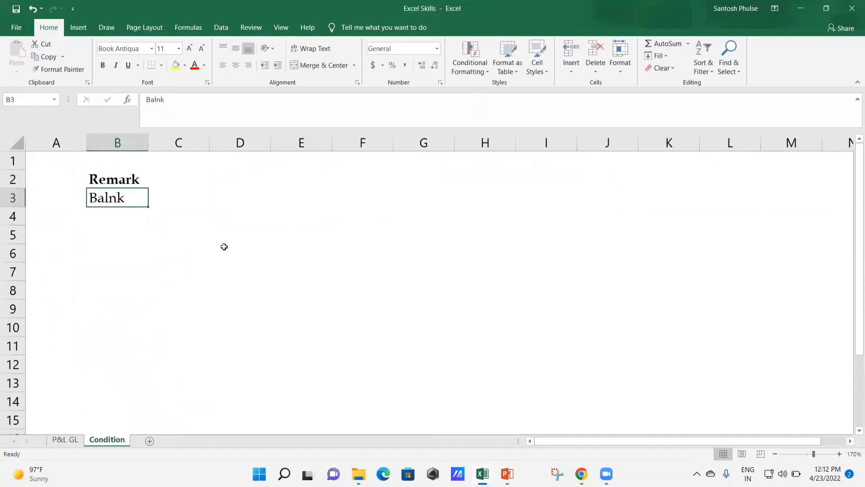
key("Up")
type("Blank")
key("Return")
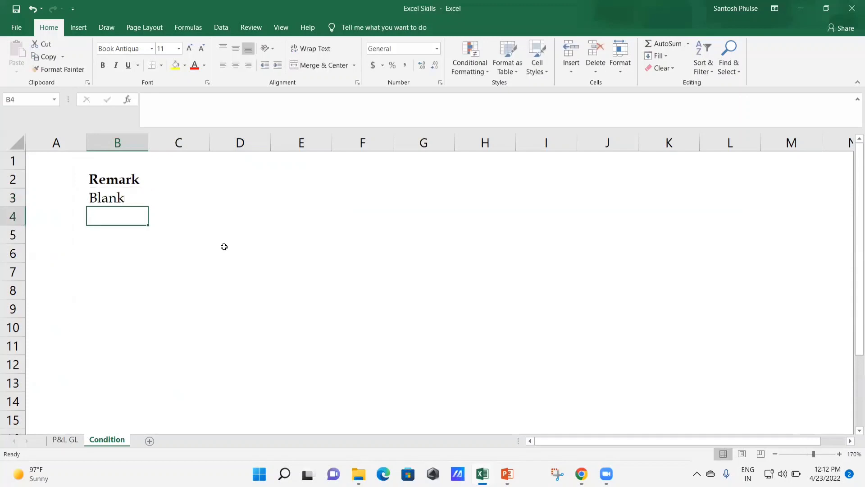
Enter Liability, Assets, Income and Expenses in cells B4 to B7 beneath Blank
type("Liability")
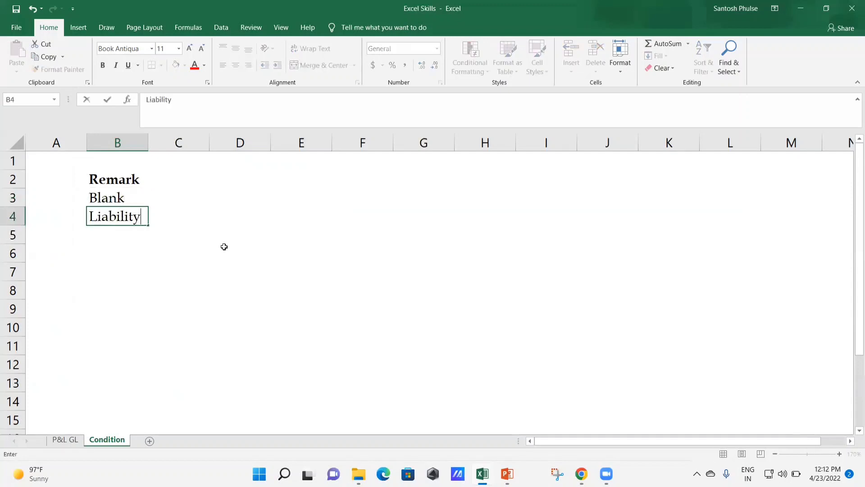
key("Return")
type("Assets")
key("Return")
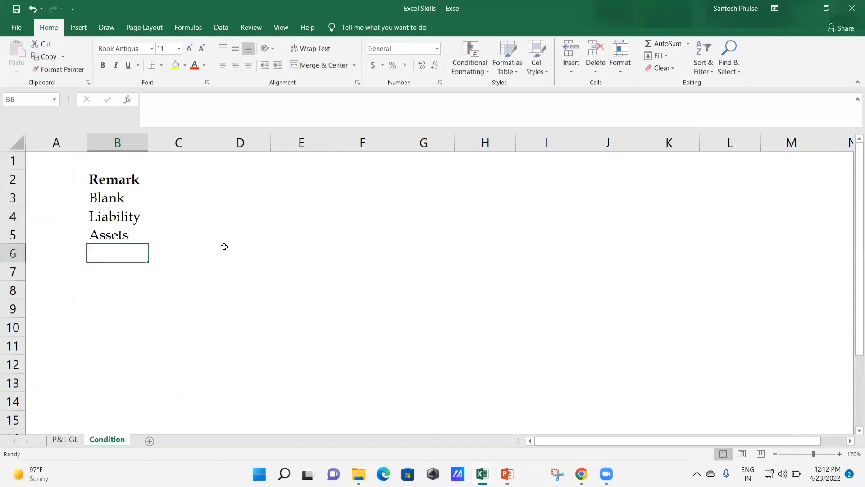
type("Income")
key("Return")
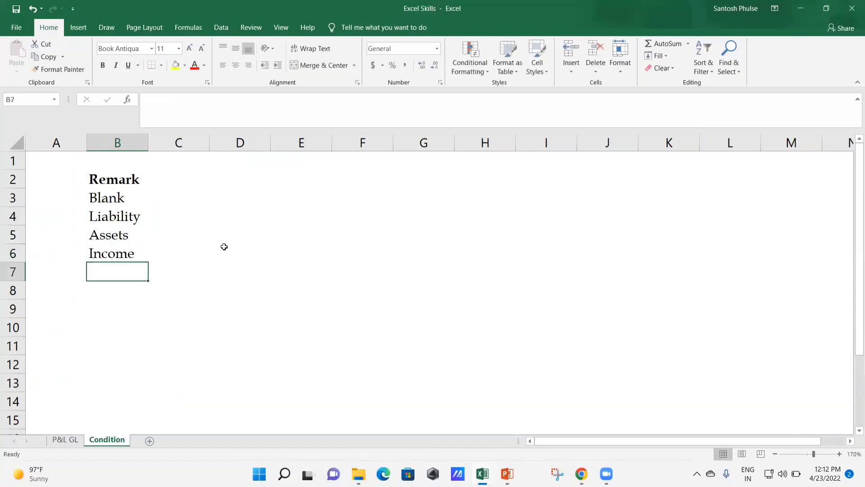
type("Expenses")
key("Return")
key("Up")
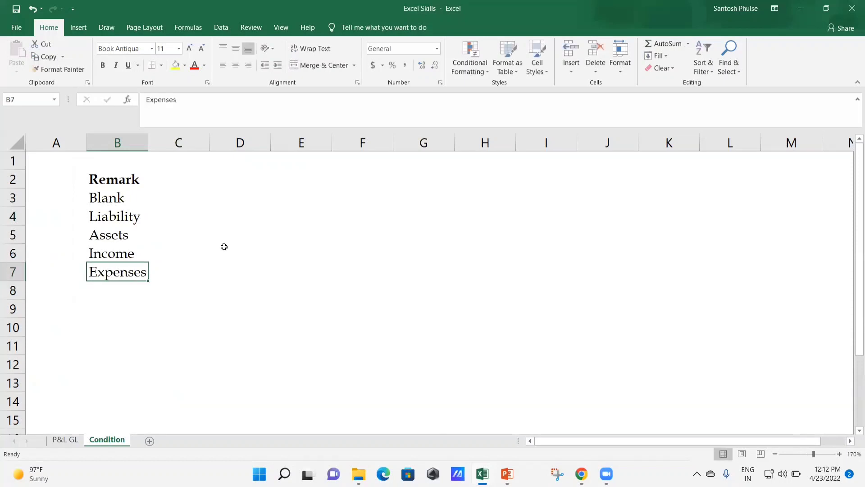
Add List data validation to cell C4 of the P&L GL sheet, using =Condition!$B$3:$B$7 as the source
left_click(63, 441)
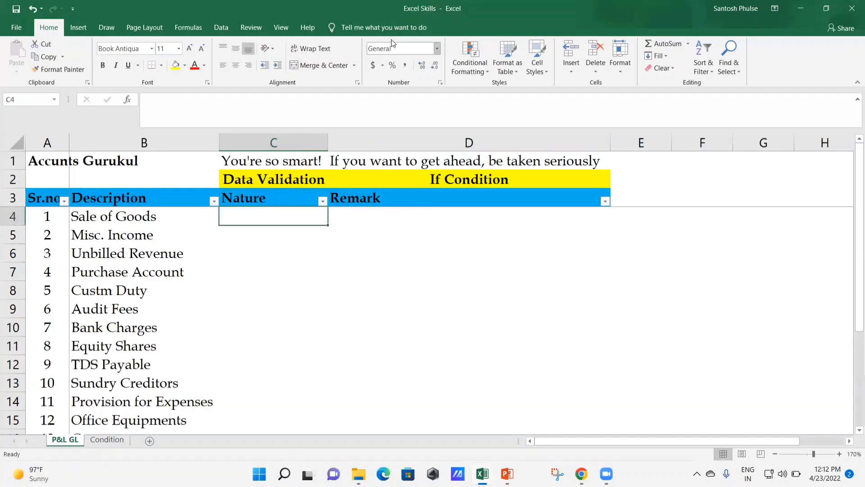
left_click(376, 31)
type("val")
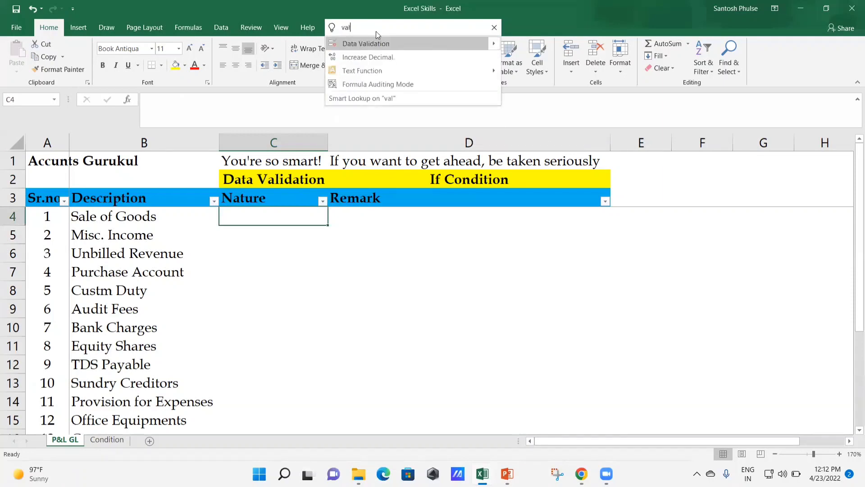
left_click(365, 42)
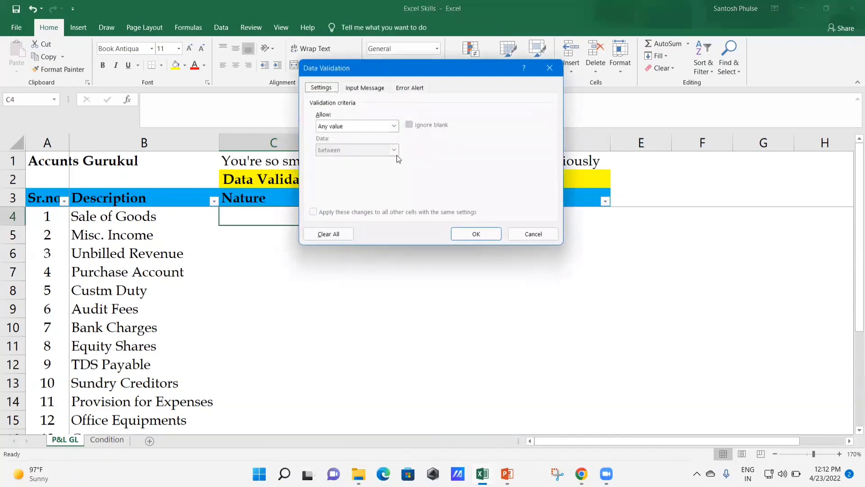
left_click(393, 126)
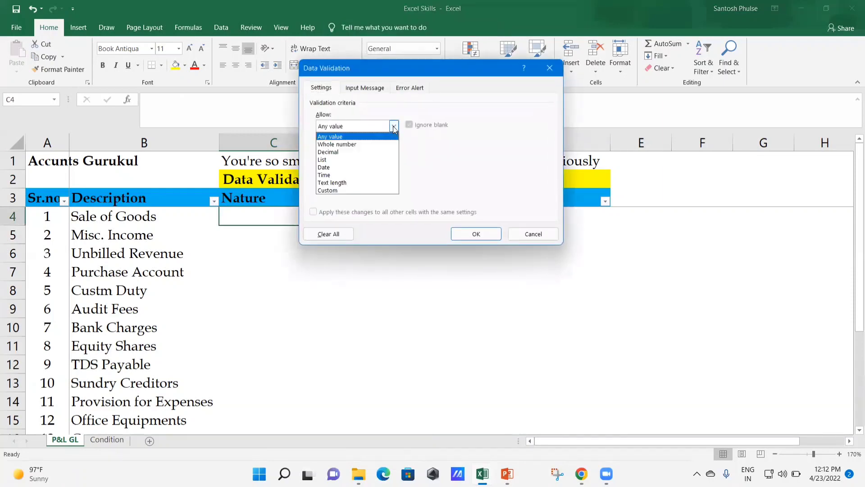
left_click(333, 159)
left_click(479, 173)
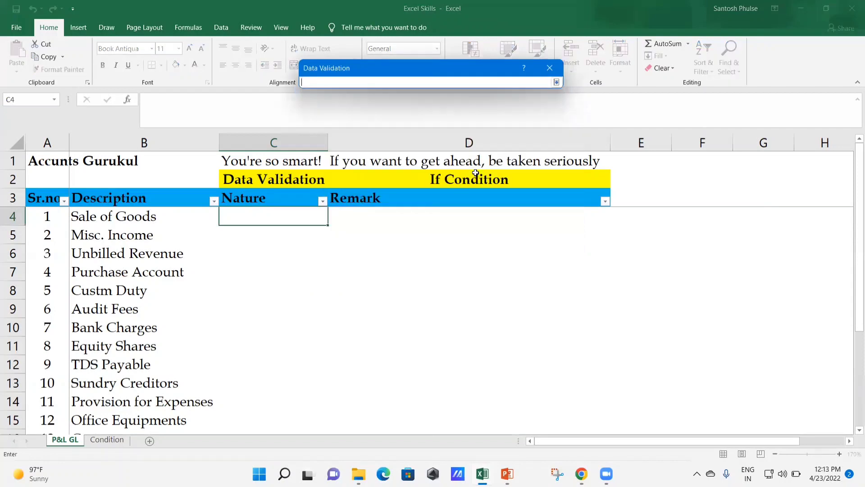
left_click(107, 440)
left_click_drag(126, 204, 118, 272)
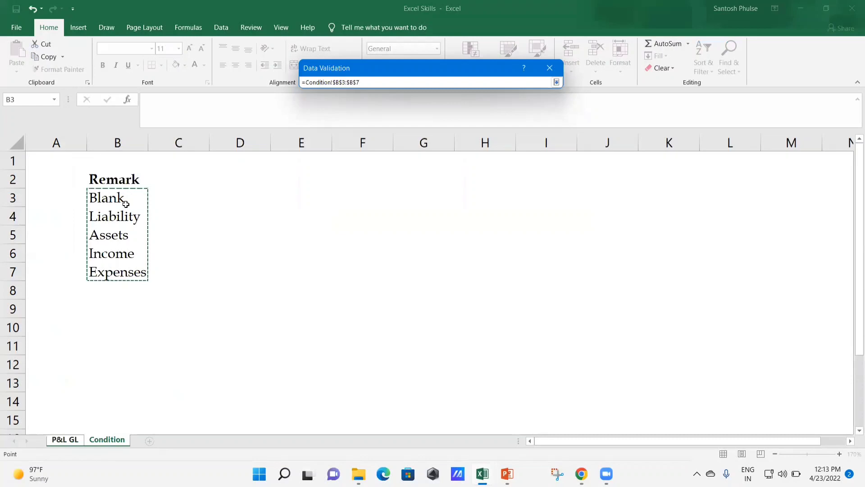
key("Return")
left_click(465, 234)
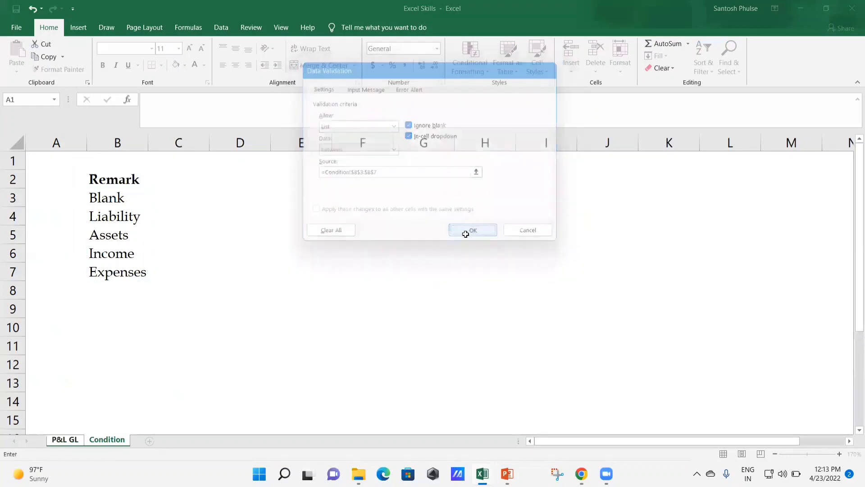
Copy the list validation from C4 to the rest of the Nature column, through the ICICI Bank row
key("ctrl+c")
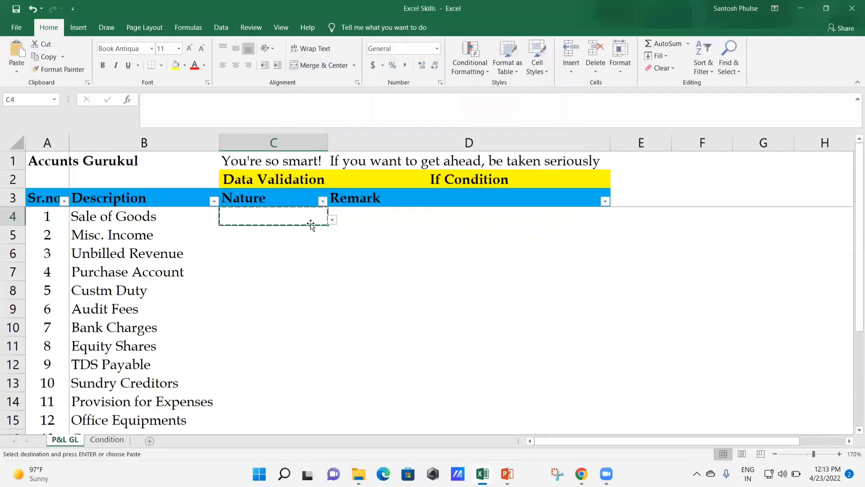
key("Left")
key("ctrl+Down")
key("Right")
key("ctrl+shift+Up")
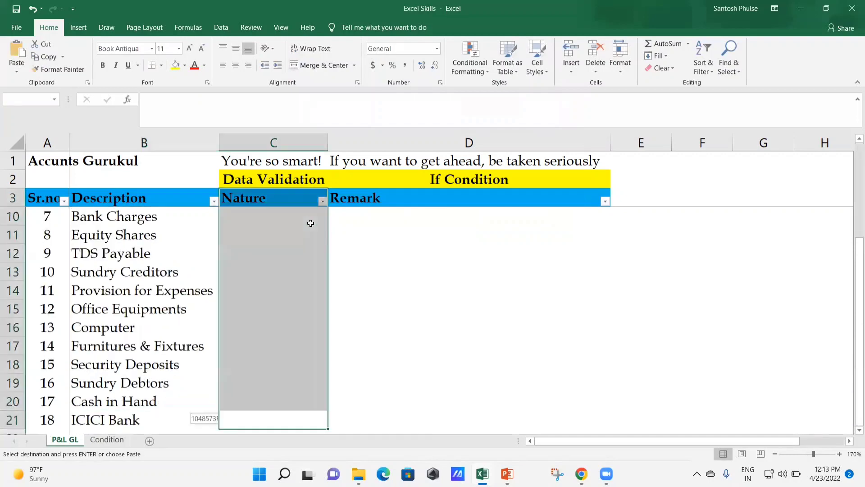
key("ctrl+v")
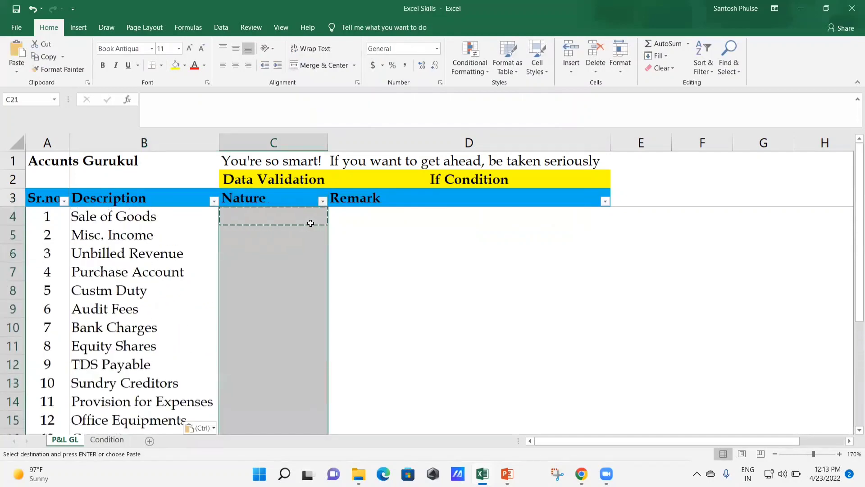
Clear the copy selection and check the dropdown in the Nature cell of the ICICI Bank row
key("ctrl+Up")
key("Left")
key("ctrl")
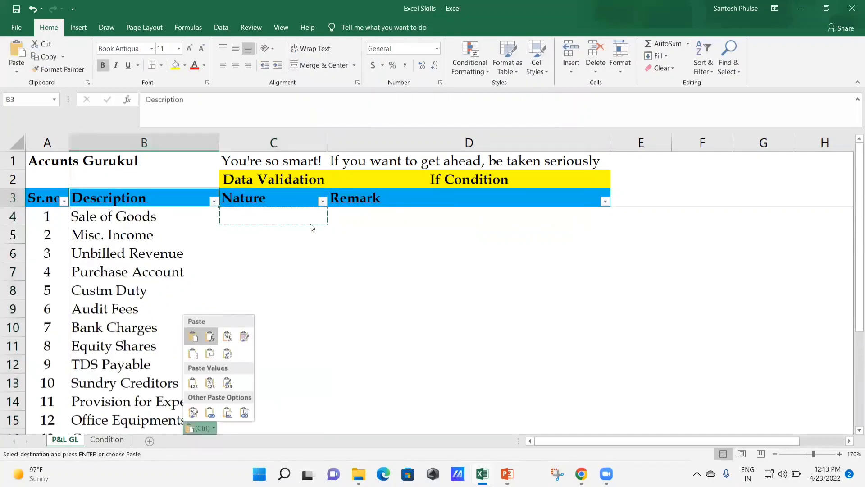
key("Right")
key("Down")
key("Left")
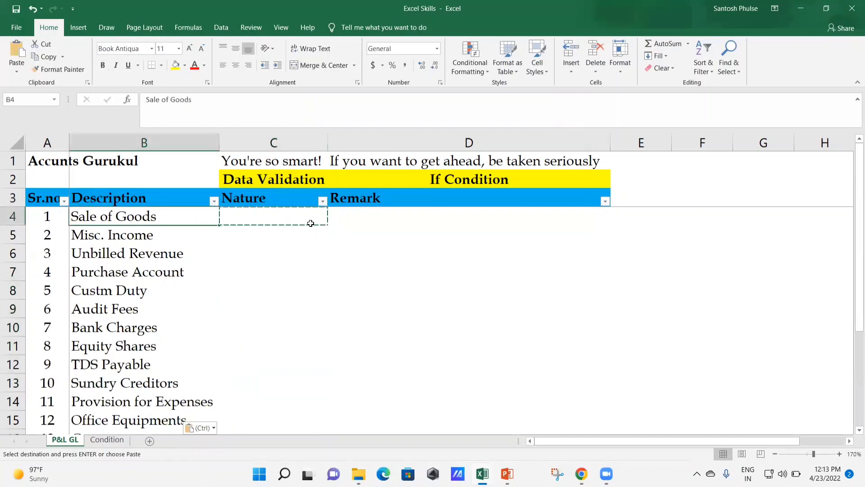
key("XF86MonBrightnessDown")
key("Escape")
key("Down")
key("ctrl+Down")
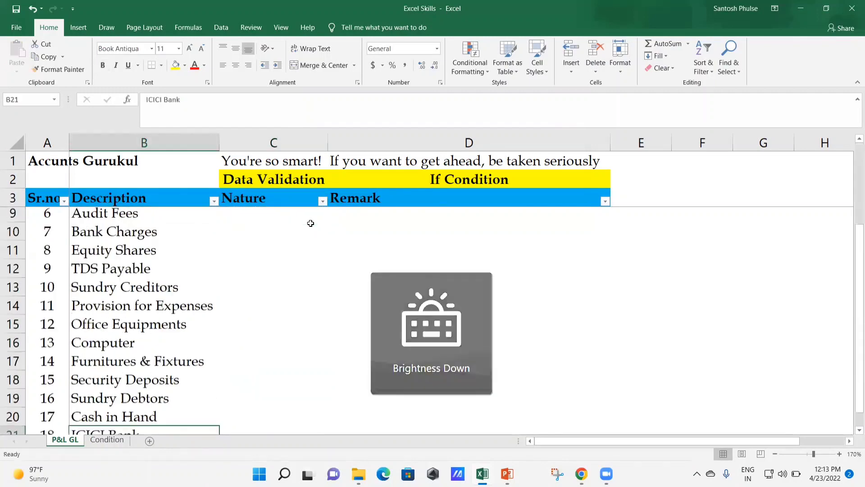
key("Right")
key("alt+Down")
key("Escape")
key("Up")
key("ctrl+Up")
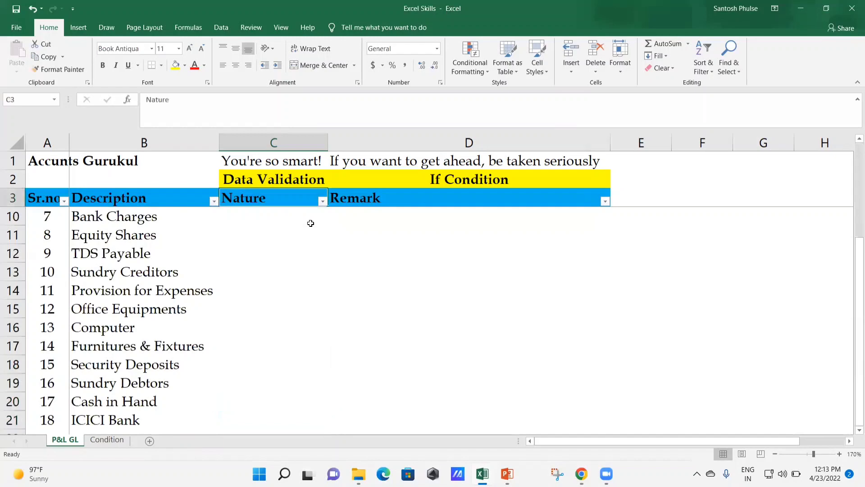
Look through the Nature dropdown choices for Sale of Goods without picking one
key("Down")
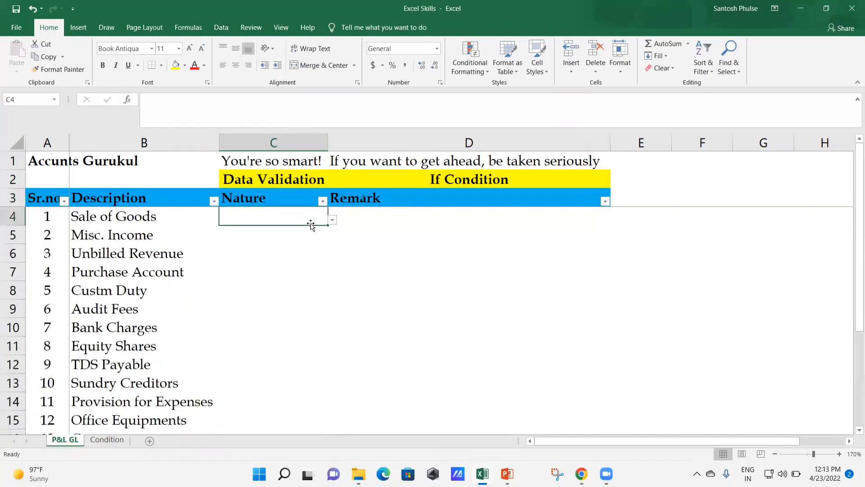
key("alt+Down")
key("Down")
key("Down")
key("Down")
key("Down")
key("Down")
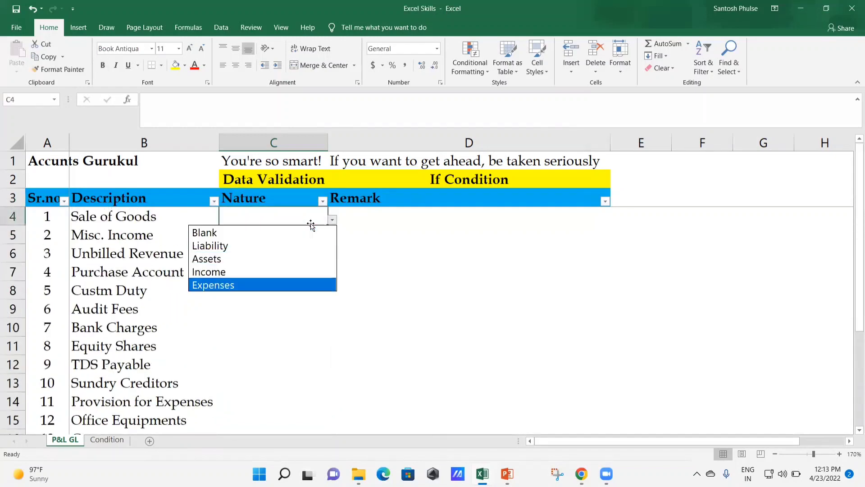
key("Escape")
Try entering Smart as the Nature of Sale of Goods to test the validation, and cancel the entry
type("Smart")
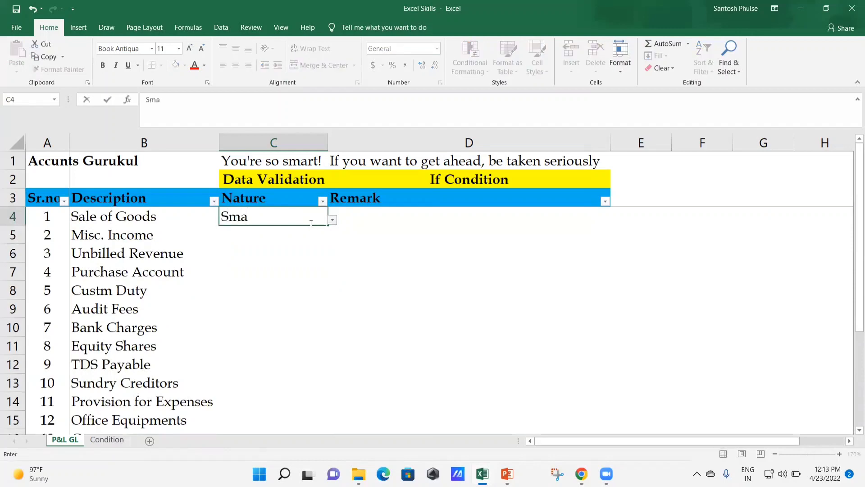
key("Return")
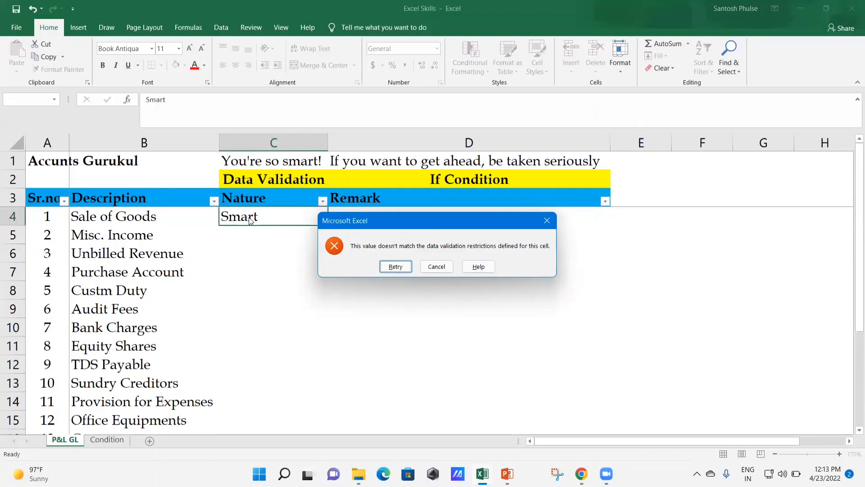
left_click(439, 269)
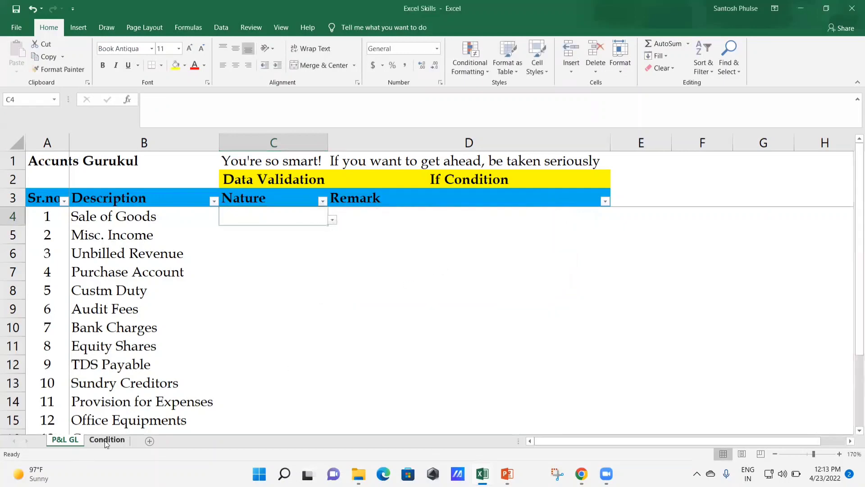
Hide the Condition sheet
right_click(104, 440)
left_click(141, 404)
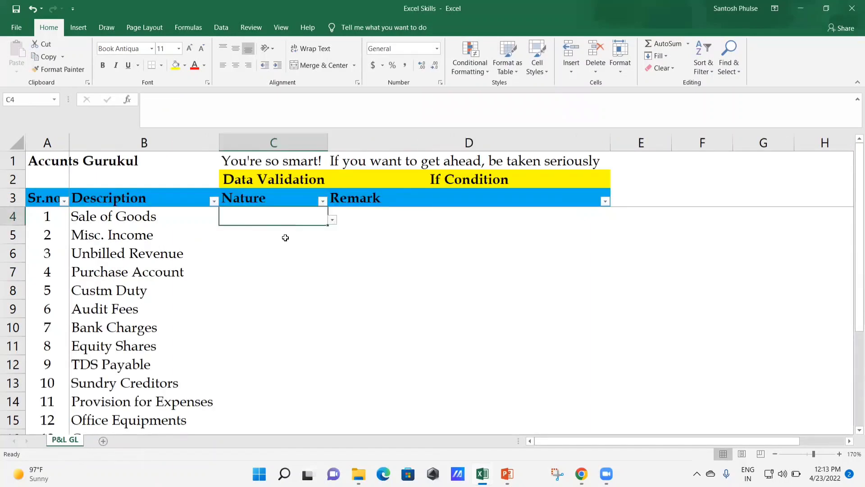
Choose Blank from the dropdown list as the Nature of Sale of Goods
key("Up")
key("Down")
key("alt+Down")
left_click(285, 232)
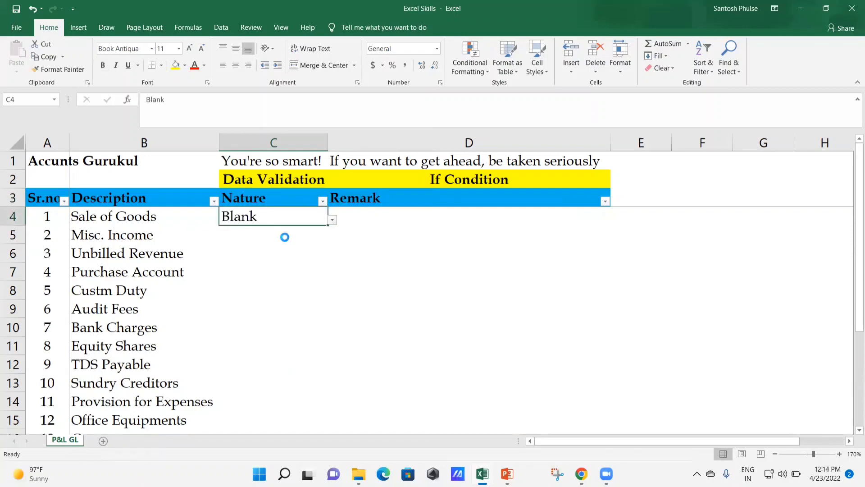
Copy Blank from C4 down the Nature column to the ICICI Bank row and clear the copy selection
key("ctrl+c")
key("Left")
key("ctrl+Down")
key("Right")
key("shift+Up")
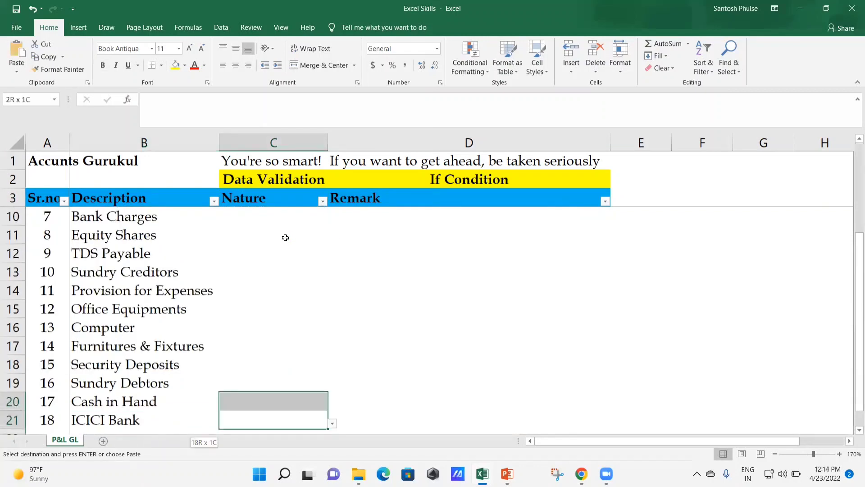
key("ctrl+shift+Up")
key("shift+Down")
key("ctrl+v")
key("ctrl+Up")
key("Down")
key("Down")
key("Escape")
key("Down")
key("Down")
key("Up")
key("Left")
key("Right")
key("Left")
key("Right")
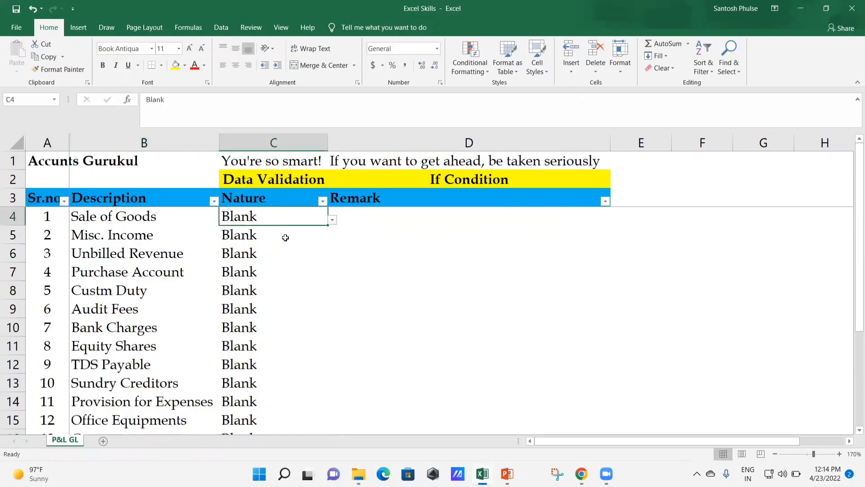
key("Down")
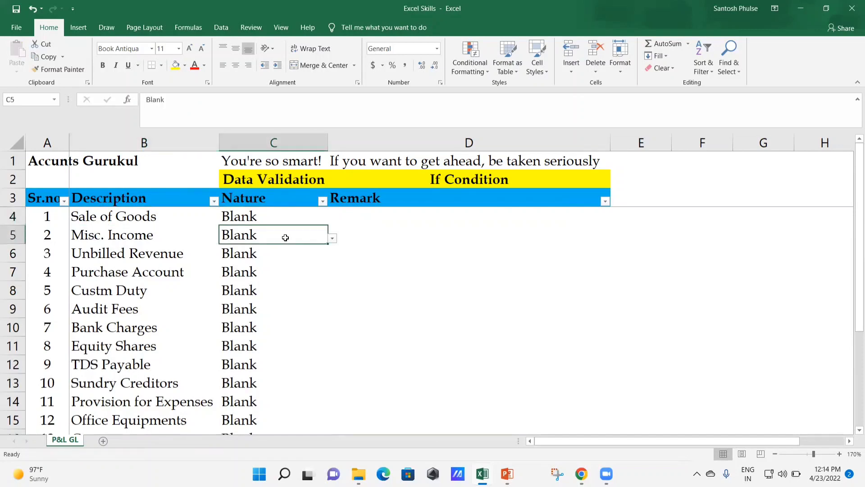
key("Up")
key("Right")
key("Left")
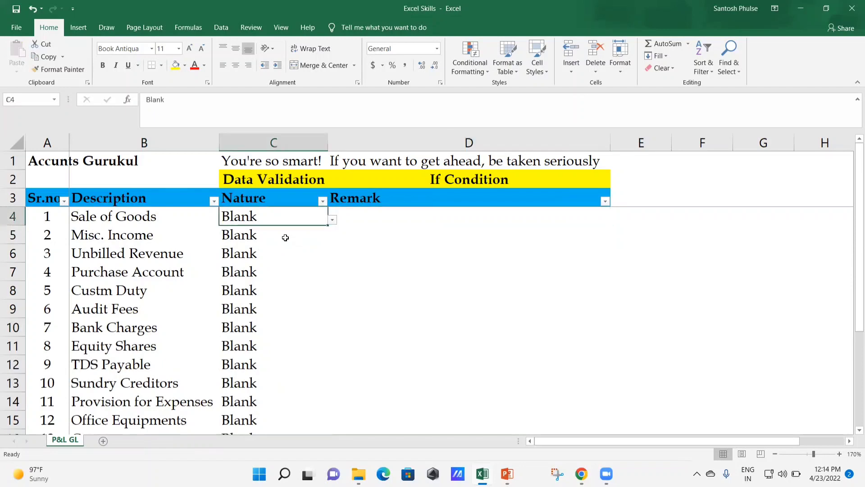
Start an IF formula in the Remark cell D4 that tests whether C4 equals "Blank"
key("Right")
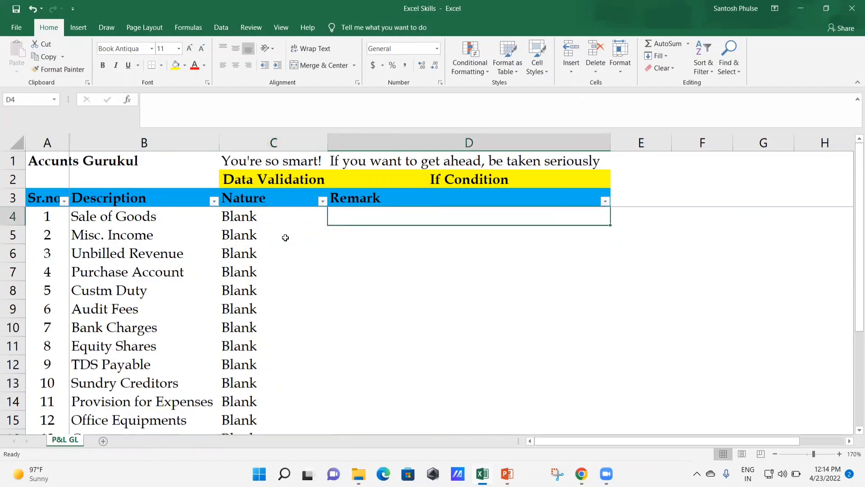
key("Up")
key("Down")
type("=")
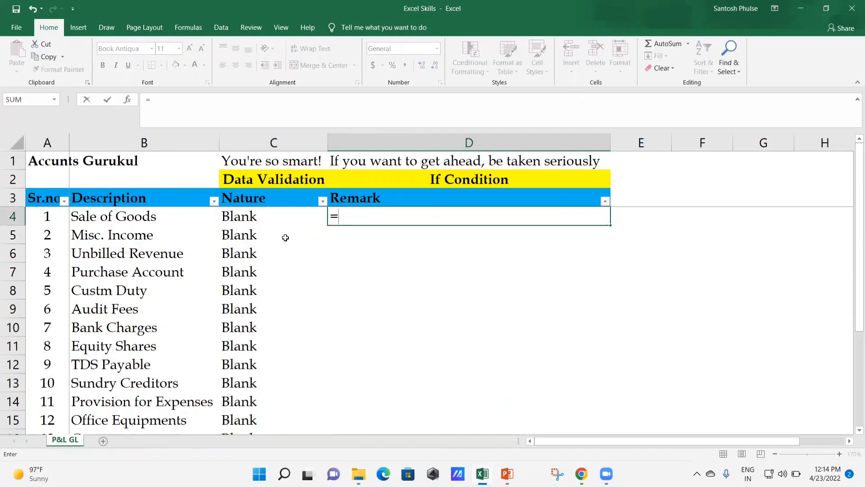
type("i")
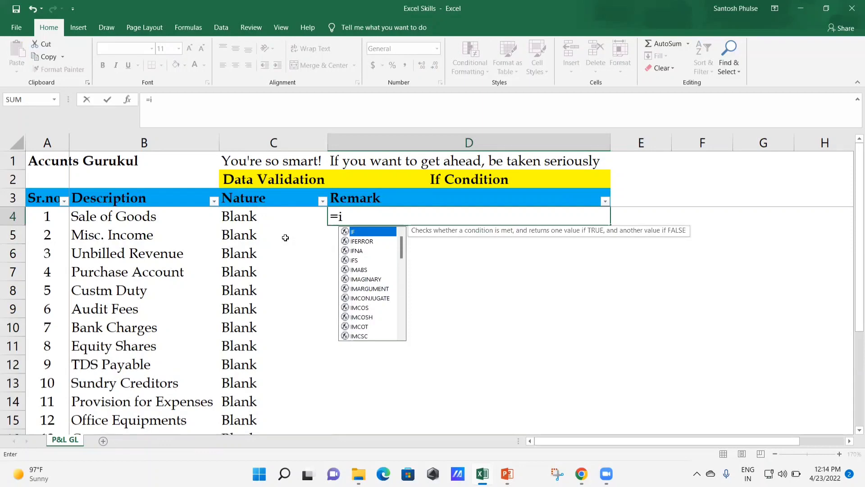
type("f")
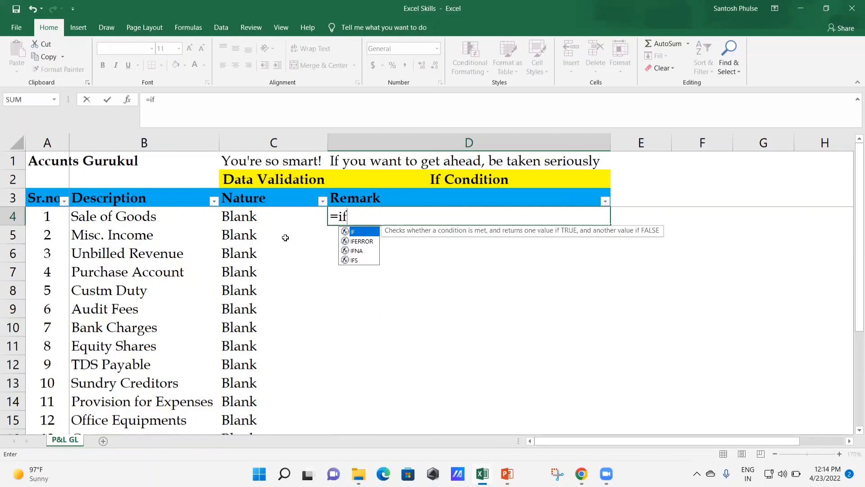
type("(")
left_click(251, 216)
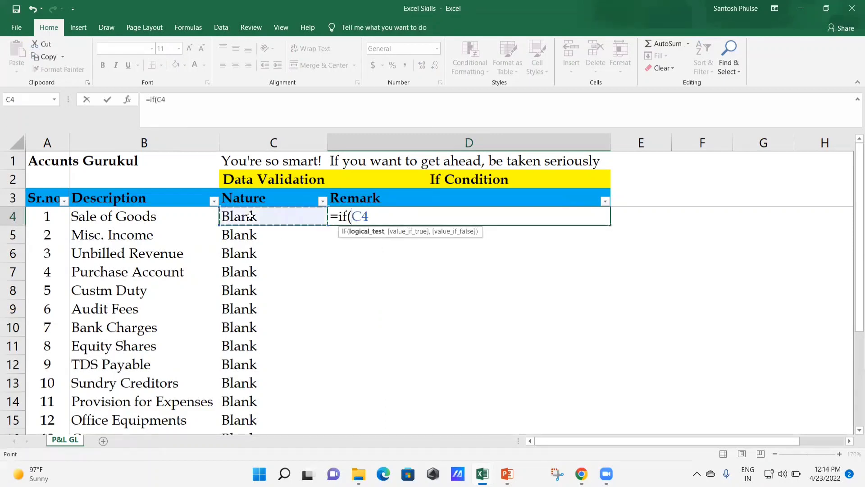
type("=")
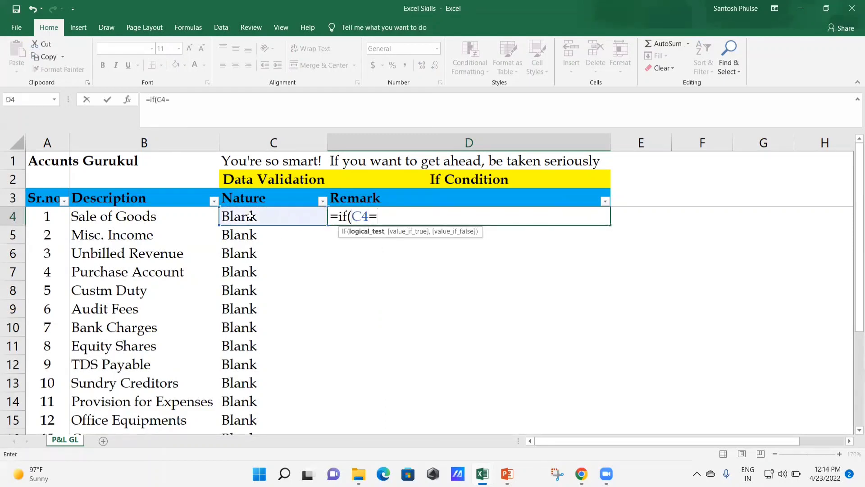
type("\"Blan")
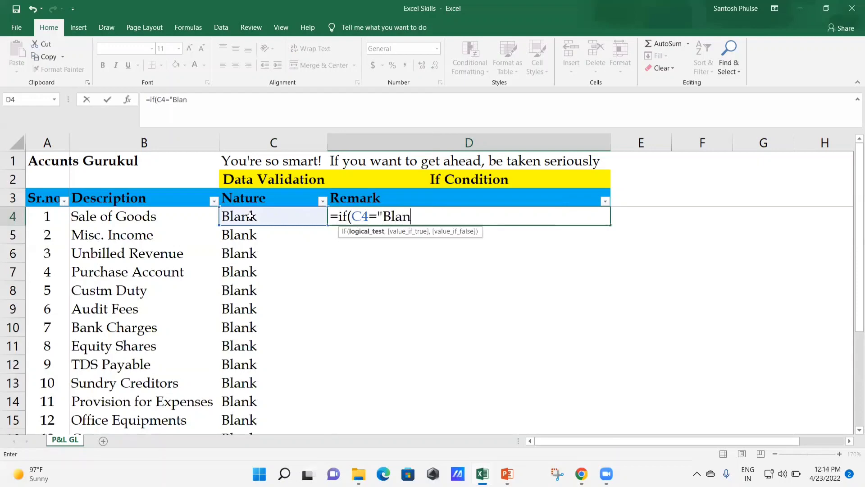
type("k\"")
type(",")
Make the D4 formula return "Select nature from Drop down" when the test is true, and complete it
type("\"")
type("Sele")
type("ct")
type(" from")
key("BackSpace")
key("BackSpace")
key("BackSpace")
key("BackSpace")
type("Na")
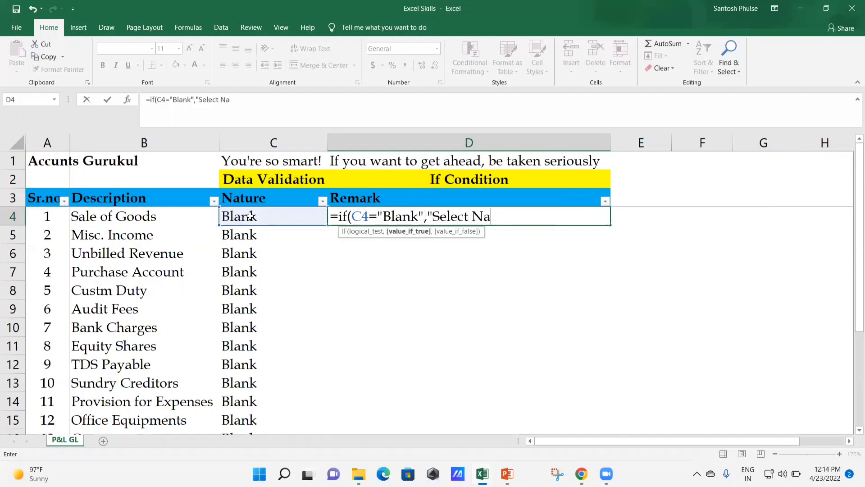
type("ture from")
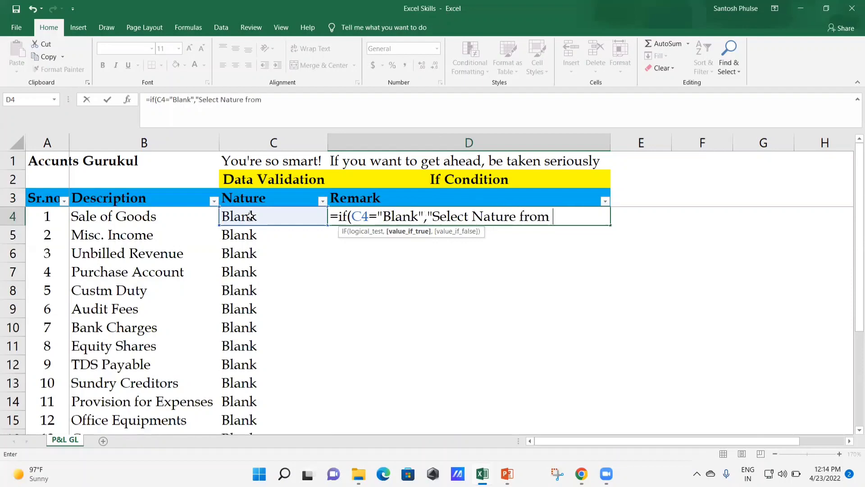
key("BackSpace")
key("BackSpace")
key("BackSpace")
key("BackSpace")
key("BackSpace")
key("BackSpace")
key("BackSpace")
key("BackSpace")
key("BackSpace")
key("BackSpace")
key("BackSpace")
key("BackSpace")
type("na")
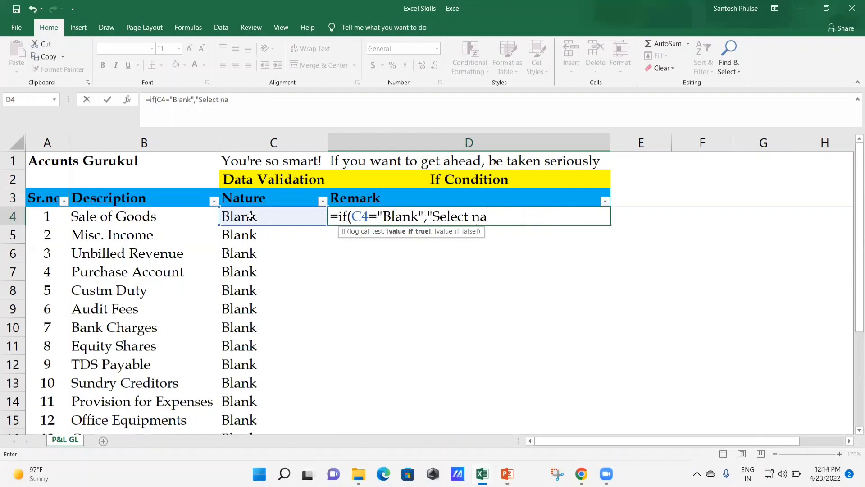
type("ture from ")
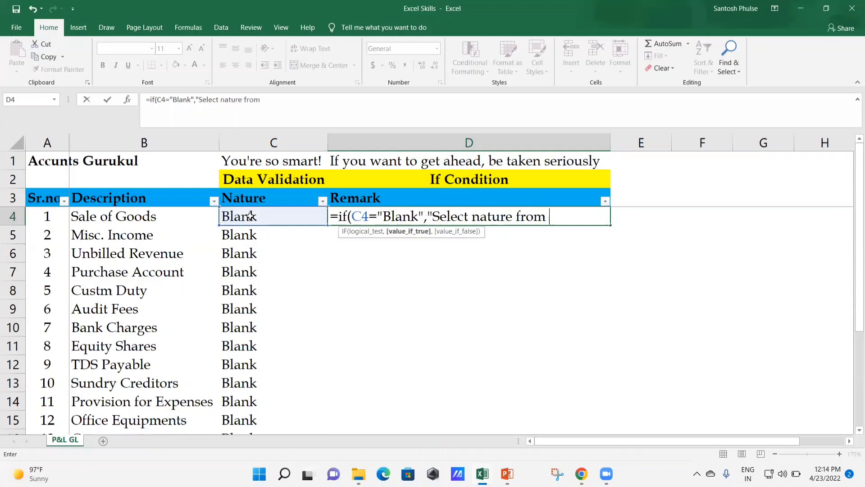
type("Drop down")
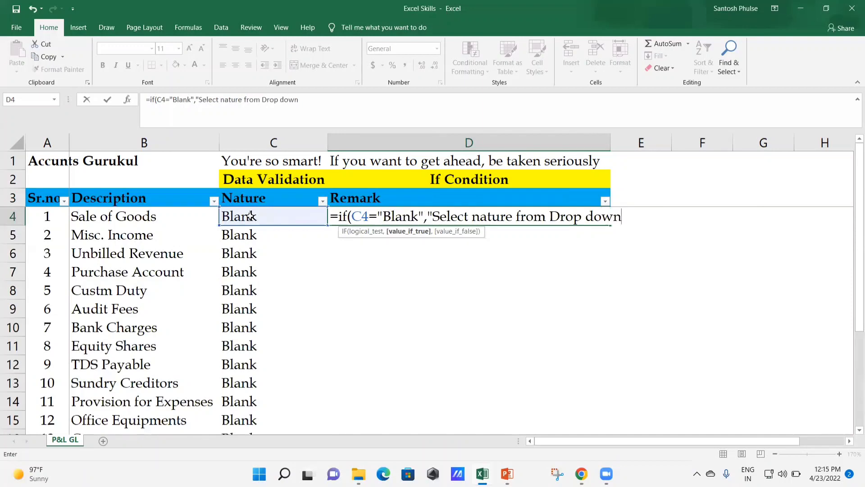
type("\")")
key("Return")
key("Up")
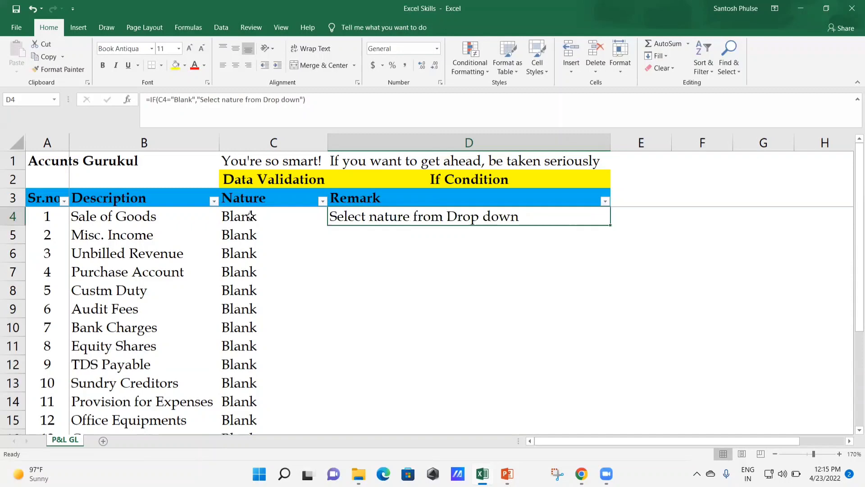
Choose Liability as the Nature of Sale of Goods to test the Remark formula
left_click(250, 216)
key("alt+Down")
key("Down")
key("Return")
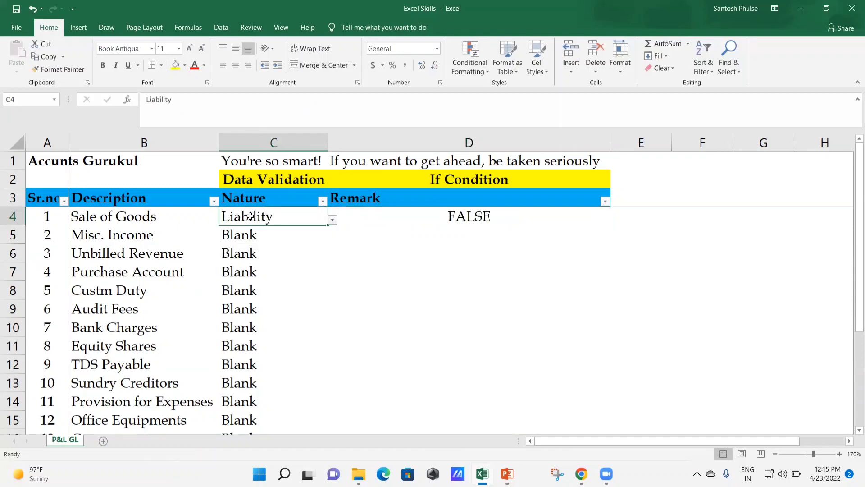
key("Right")
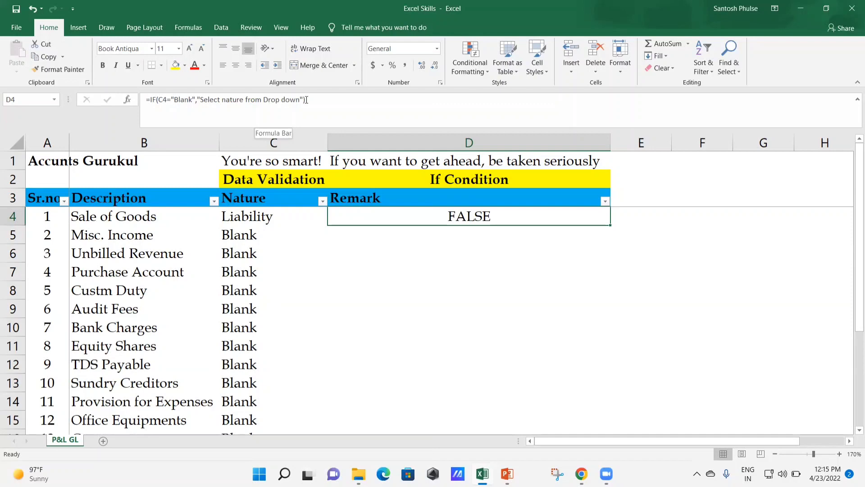
key("Left")
key("Right")
Copy the Remark formula from D4 to the Misc. Income row in D5
key("Down")
key("Up")
key("ctrl+c")
key("Down")
key("Return")
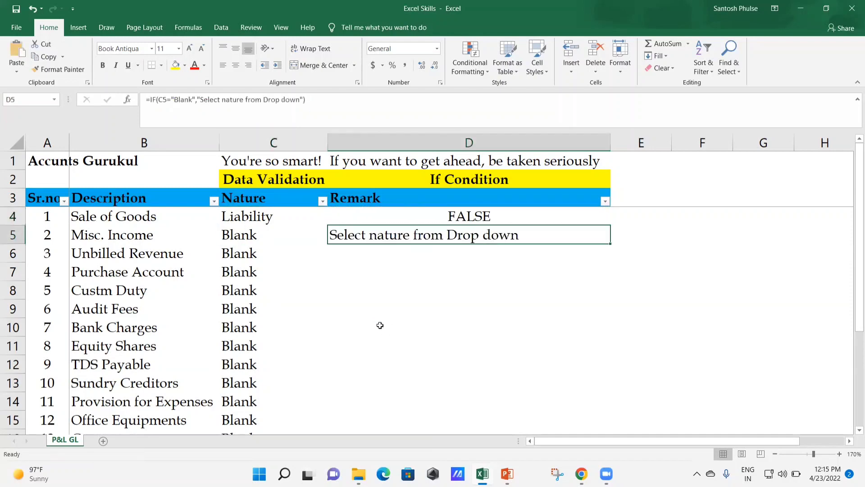
key("Left")
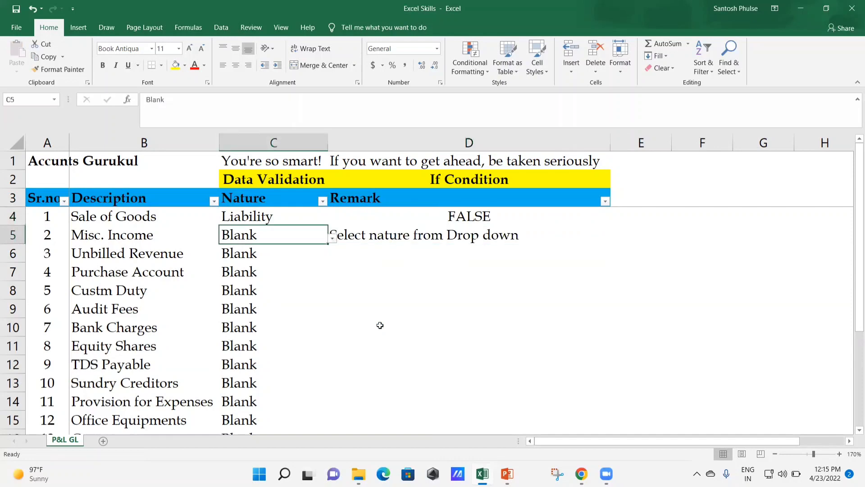
key("Right")
Left-align the Remark column cells from D4 down to the end of the sheet
key("Up")
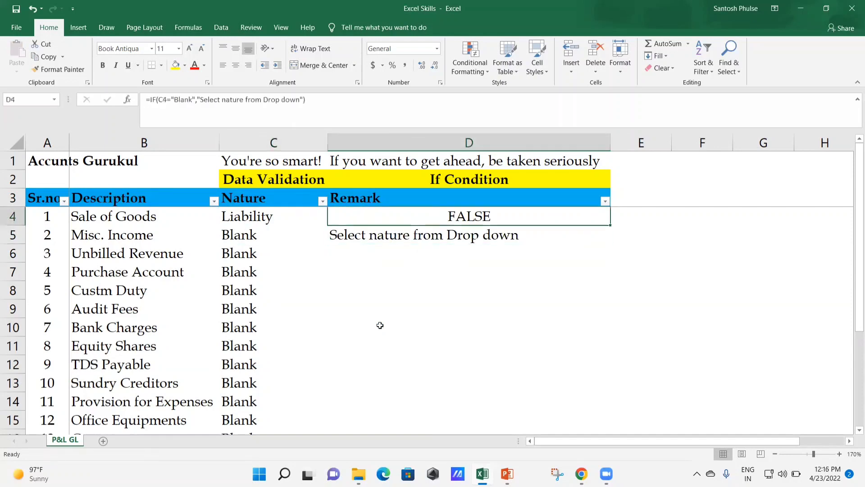
key("shift+Down")
key("ctrl+shift+Down")
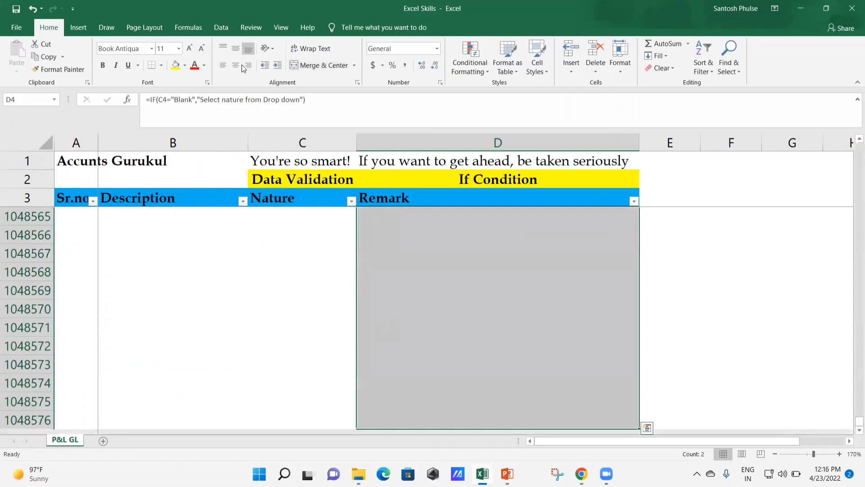
key("Up")
key("Down")
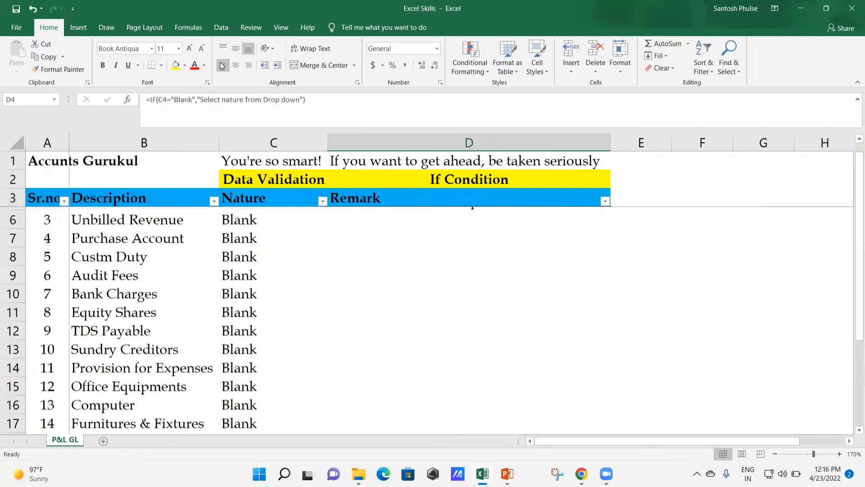
Choose Income as the Nature of Misc. Income to test the Remark formula in D5
key("Left")
key("Down")
key("alt+Down")
key("Escape")
key("alt+Down")
key("Down")
key("Return")
key("alt+Down")
key("Down")
key("Down")
key("Return")
key("Right")
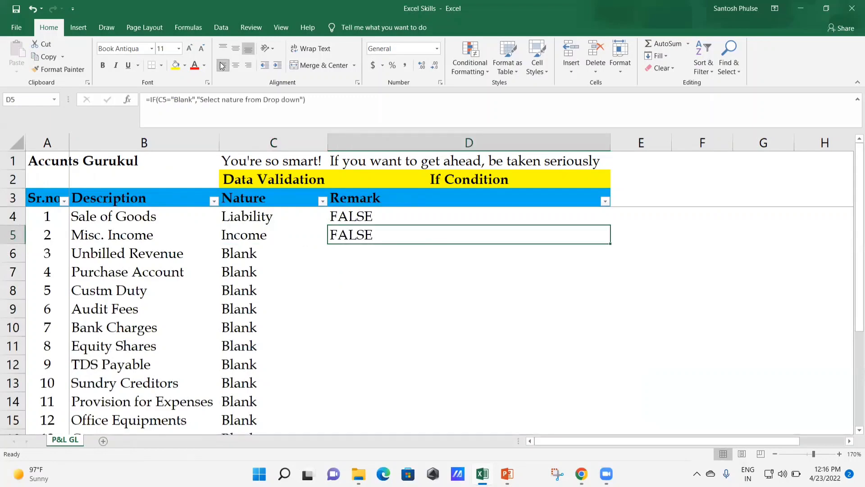
Set the Nature of Sale of Goods back to Blank from its list of choices
key("Left")
key("Up")
key("alt+Down")
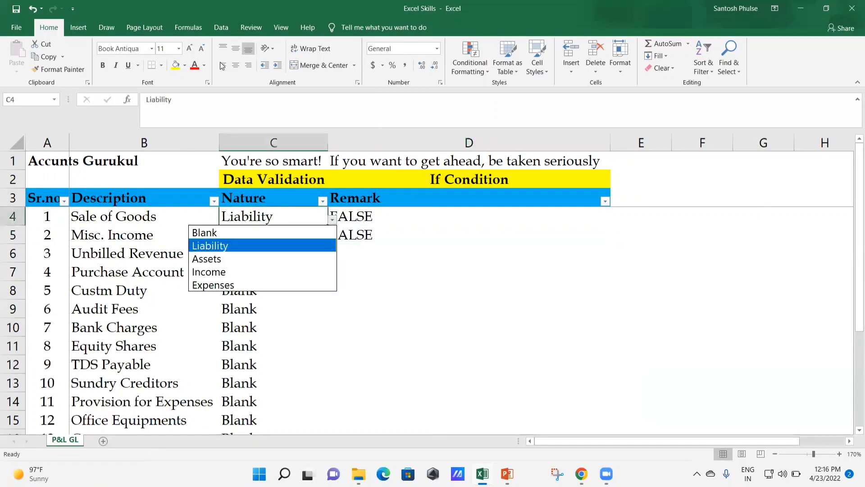
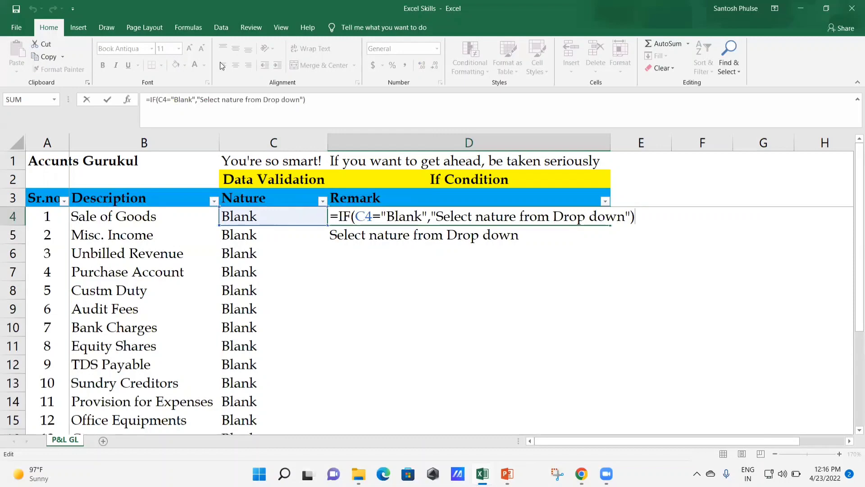
Extend the D4 formula with a nested IF as its false value, testing whether C4 equals "Income"
key("BackSpace")
type(",")
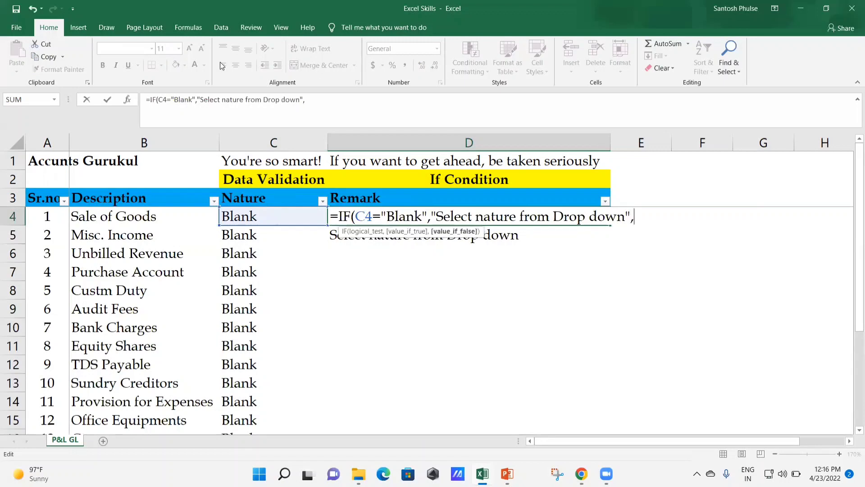
type("if(")
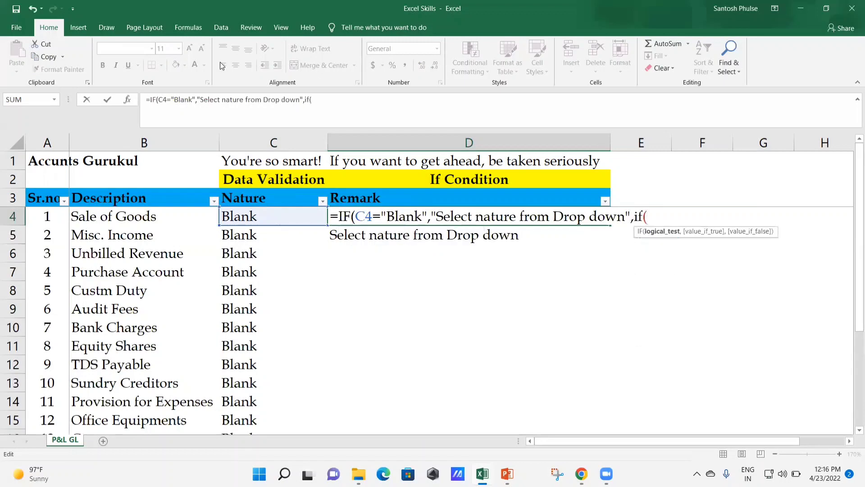
left_click(243, 217)
type("=In")
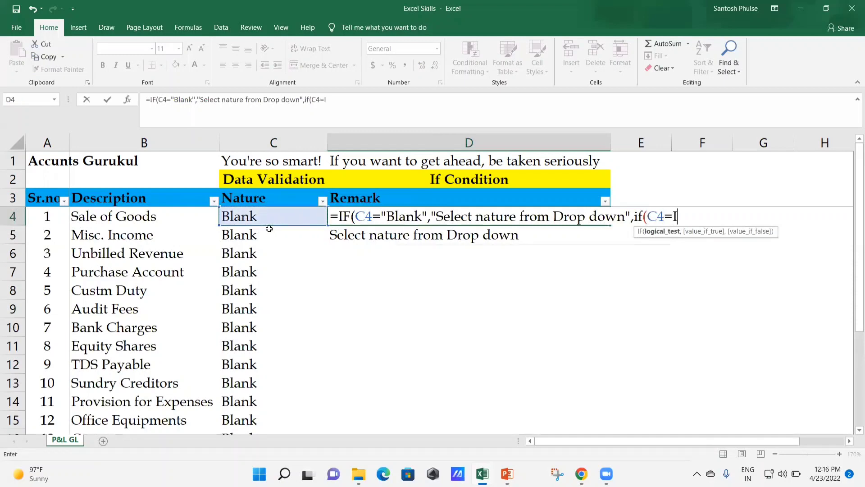
key("BackSpace")
key("BackSpace")
type("\"Income\",")
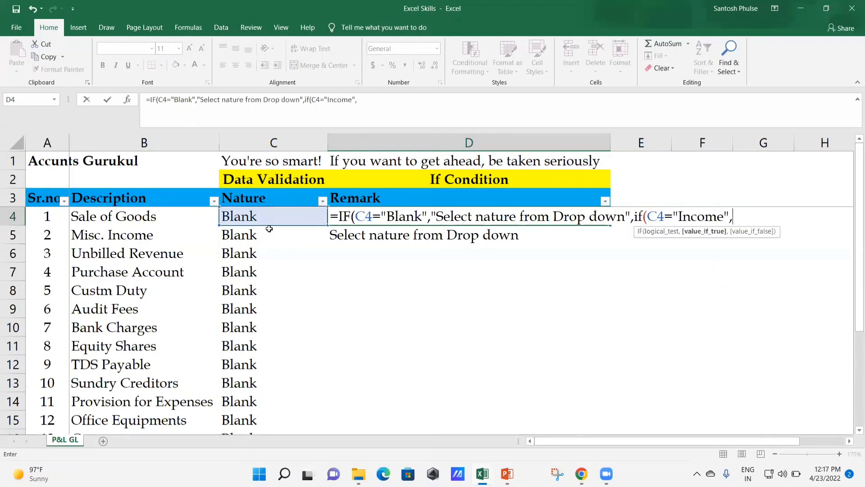
Complete the nested IF with "You're so smart!" when true and "If you want to get ahead, be taken seriously" when false
type("\"You're so")
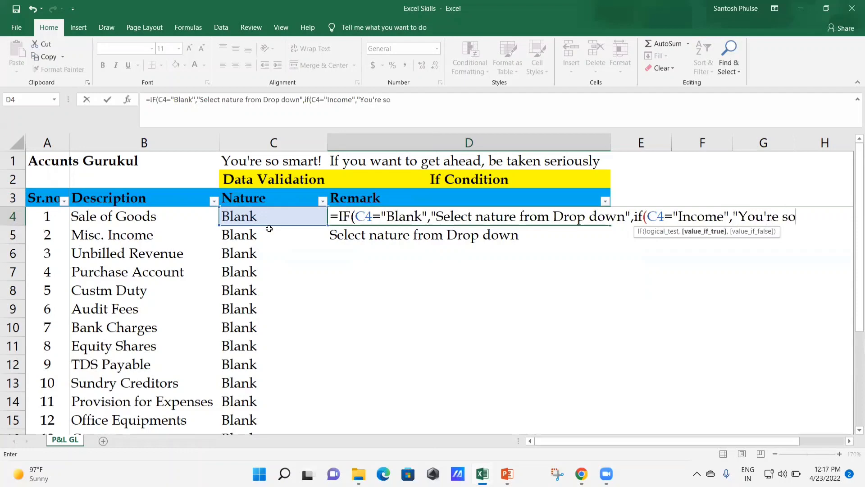
type(" smart!\",\"")
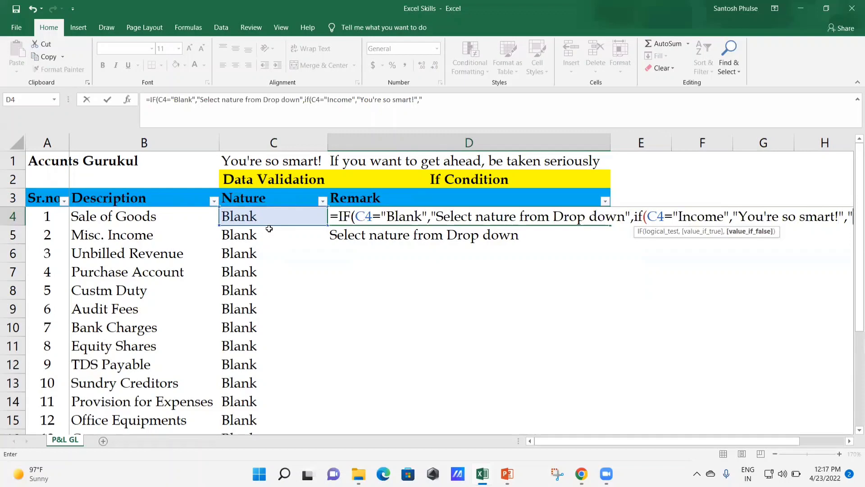
type("If yo")
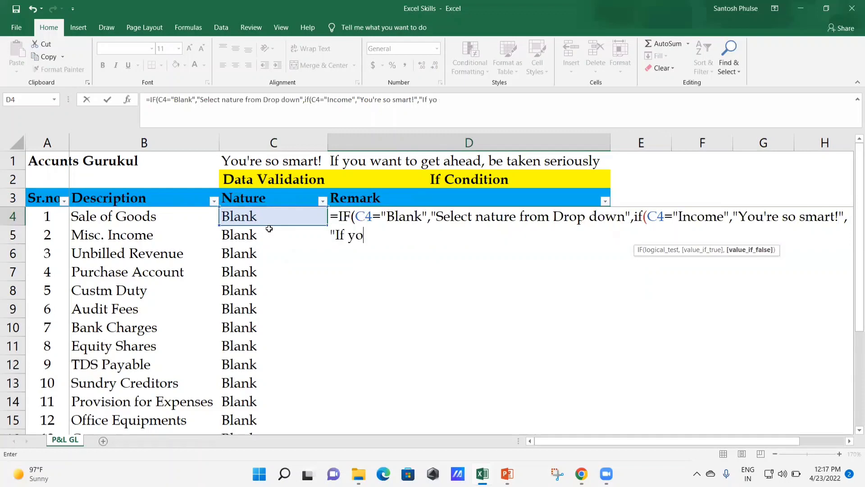
type("u want to")
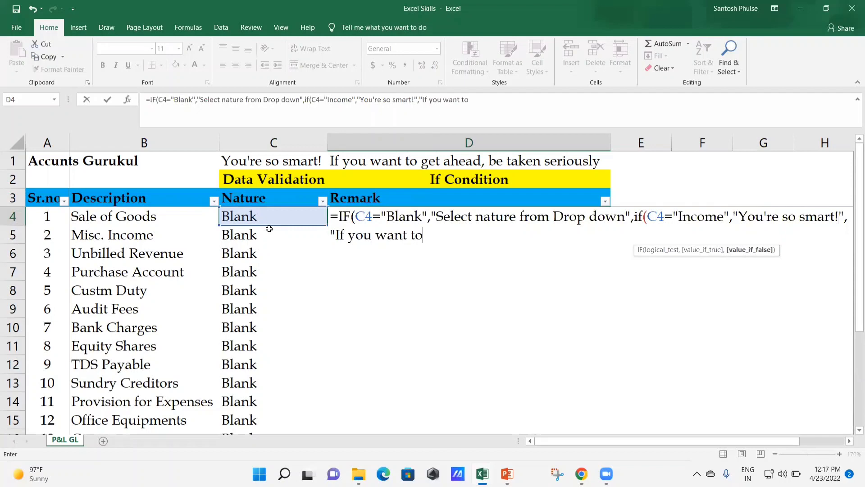
type(" get ahe")
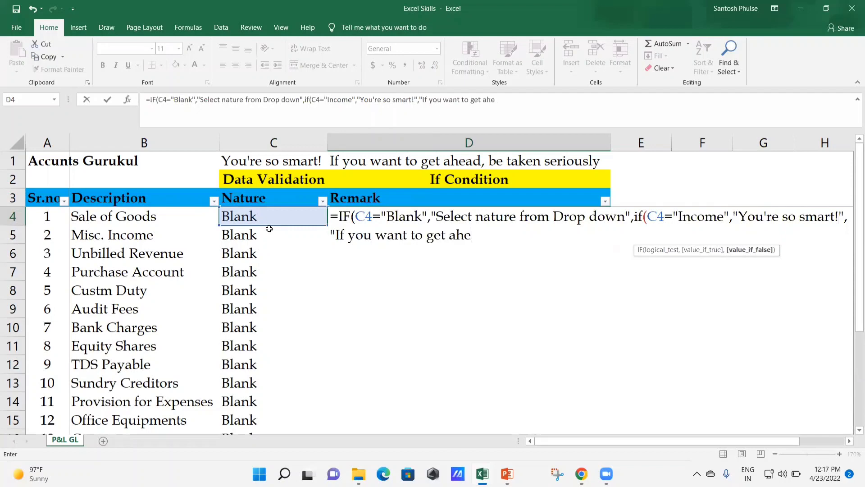
type("ad, be taken seriously")
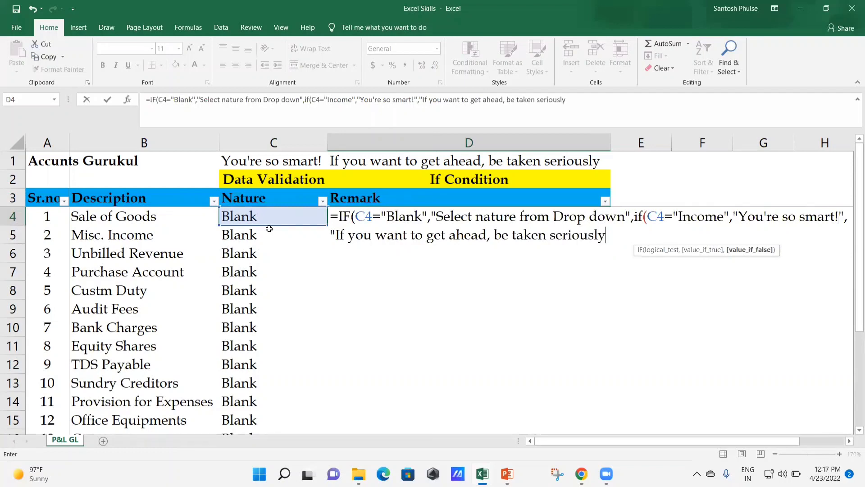
type("\"))")
key("Return")
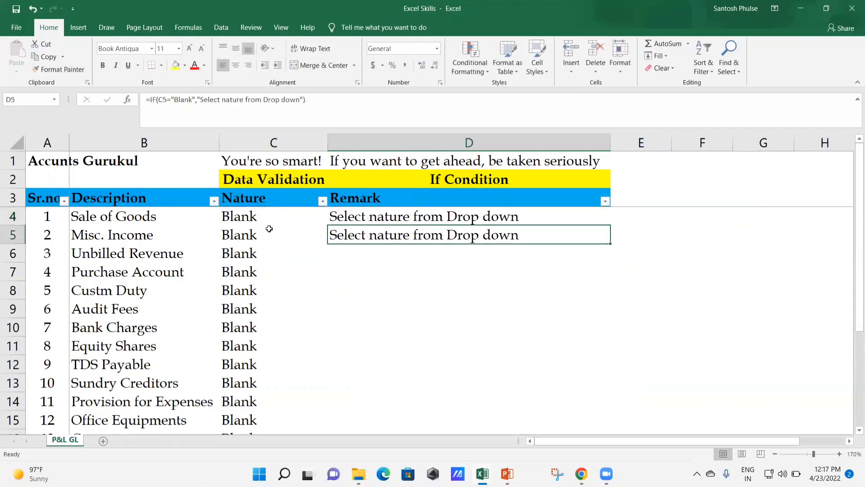
Copy the Remark formula in D5 to the Remark cells of all remaining accounts down to row 21
key("Up")
key("Down")
key("ctrl+c")
key("Left")
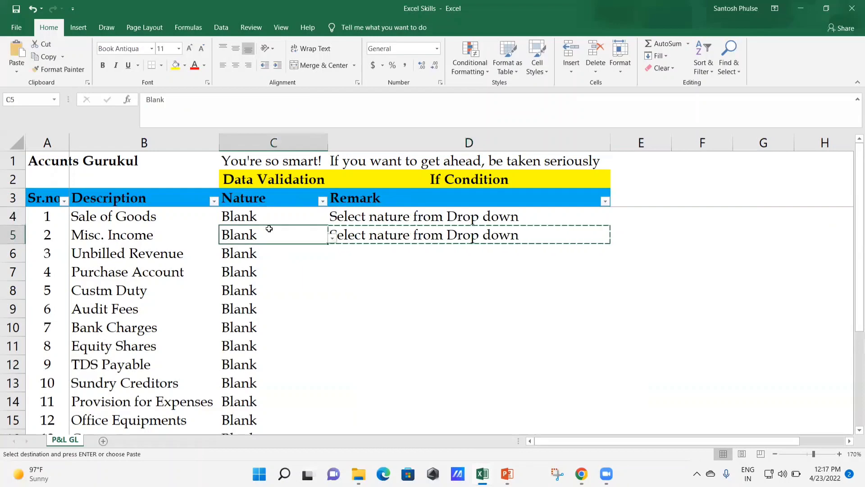
key("ctrl+Down")
key("Right")
key("ctrl+shift+Up")
key("ctrl+v")
key("ctrl+Up")
key("Down")
key("Down")
key("Down")
key("Up")
key("Escape")
key("Up")
key("Down")
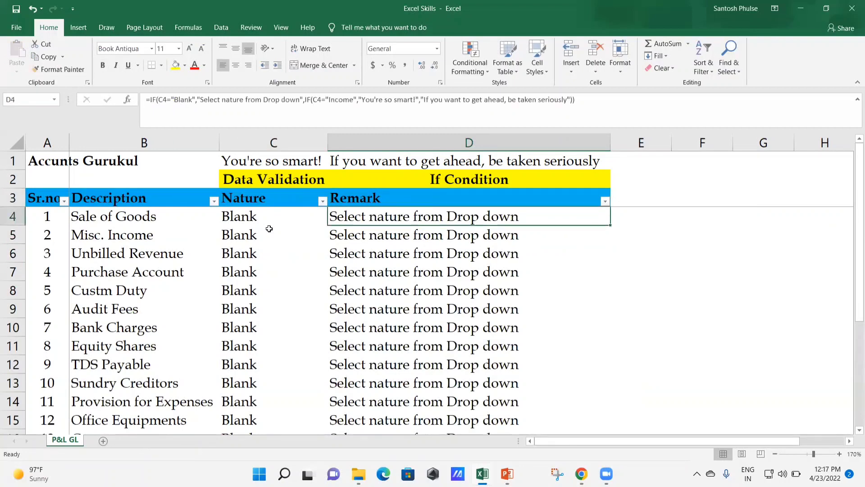
Change the Description header in B3 to "GL Code Description"
key("Left")
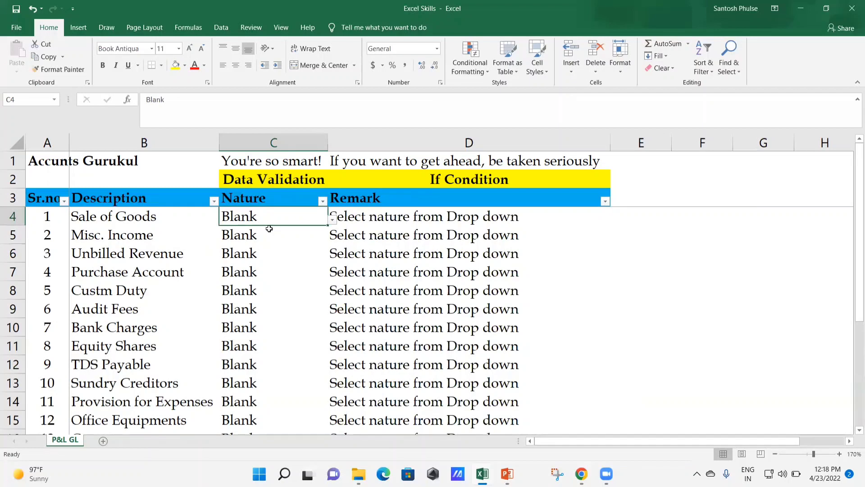
key("Up")
key("Left")
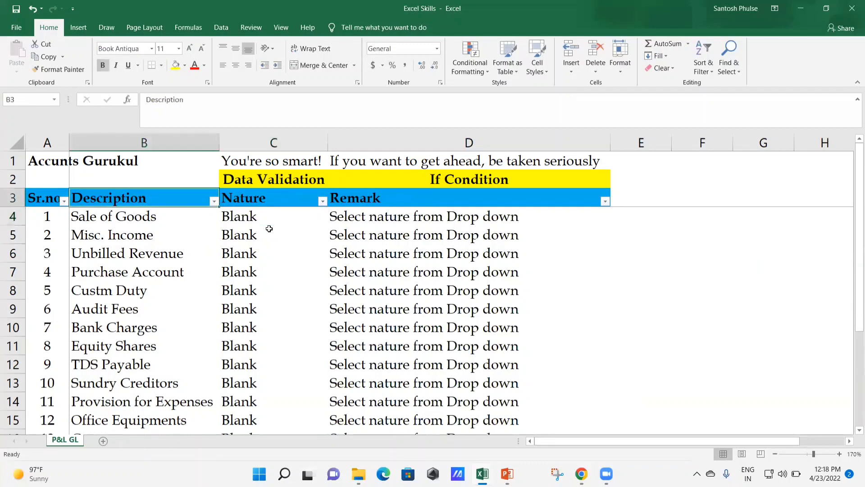
key("F2")
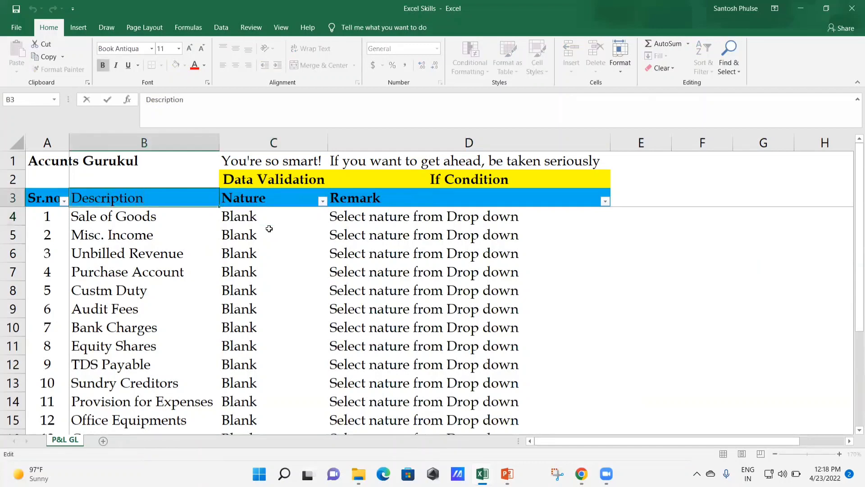
key("Home")
type("GL Code")
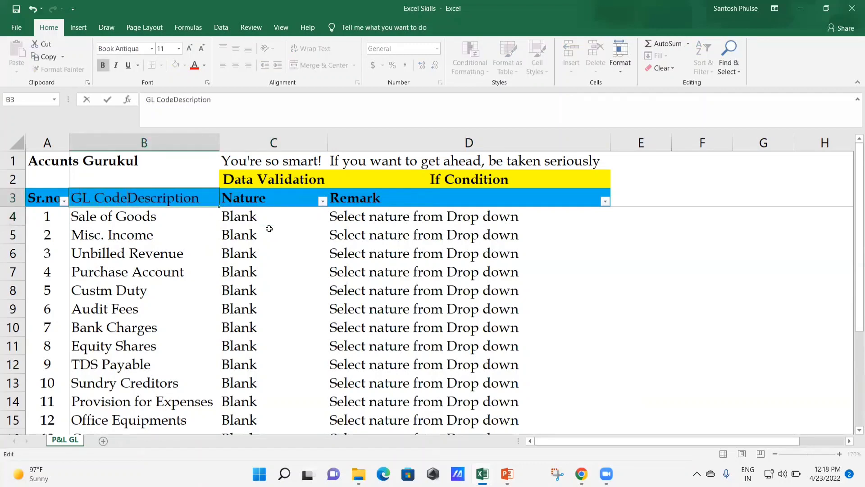
key("ctrl+Return")
key("F2")
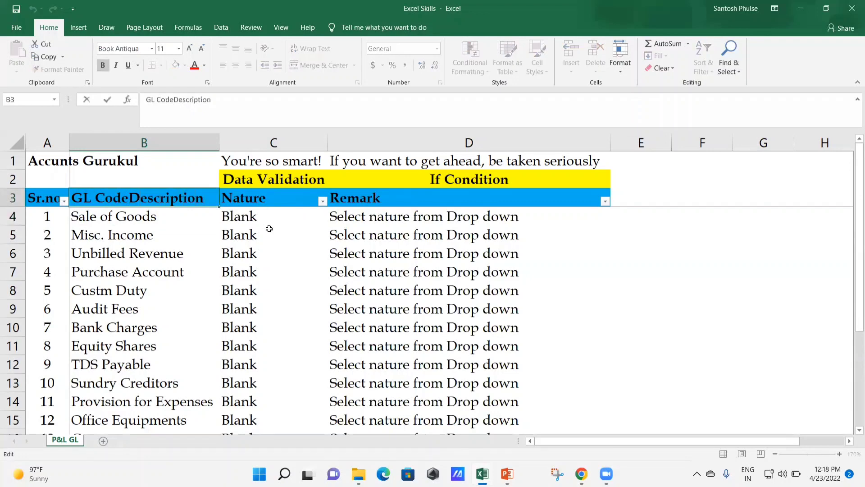
key("Return")
Rename the Nature header in C3 to "Group of GL"
key("Up")
key("Right")
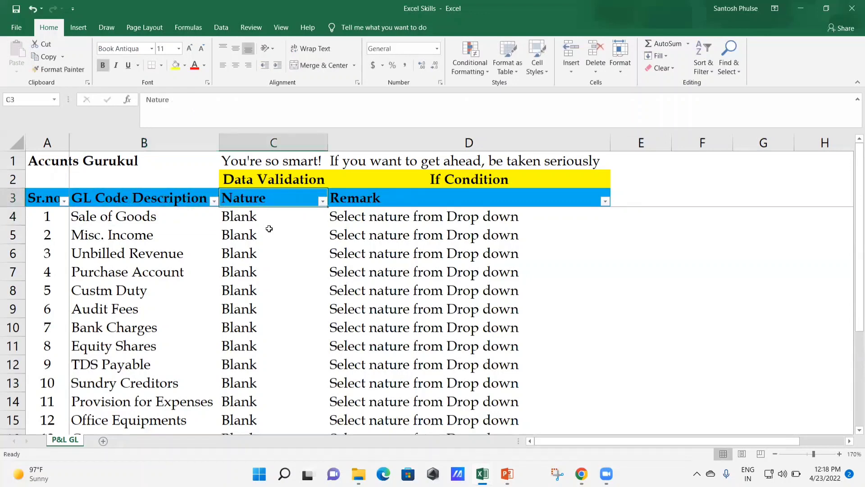
key("F2")
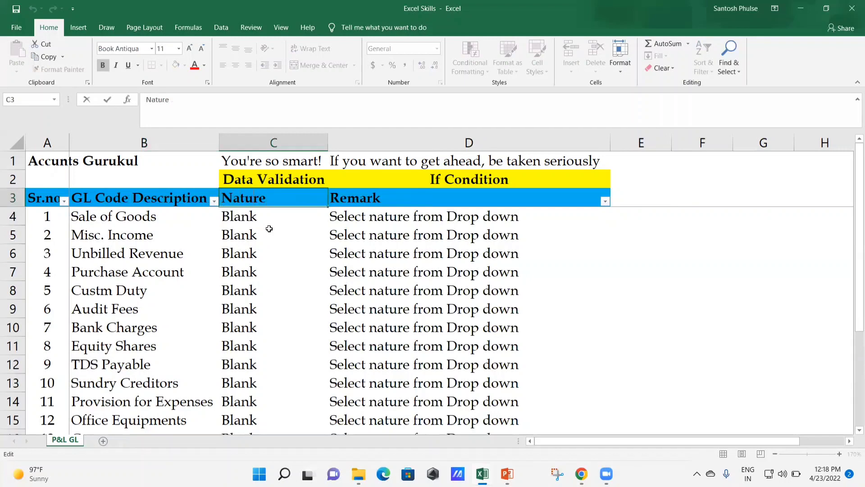
type("of GL")
key("BackSpace")
key("BackSpace")
key("BackSpace")
key("BackSpace")
key("BackSpace")
key("BackSpace")
key("BackSpace")
key("BackSpace")
key("BackSpace")
key("BackSpace")
key("BackSpace")
key("BackSpace")
type("Group of GL")
key("Return")
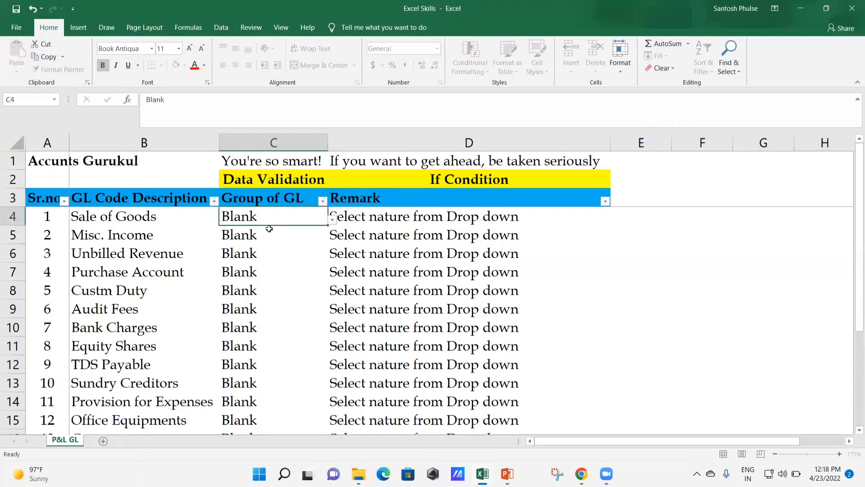
Choose Assets as the Group of GL for Sale of Goods to test the nested IF in D4
key("Up")
key("Right")
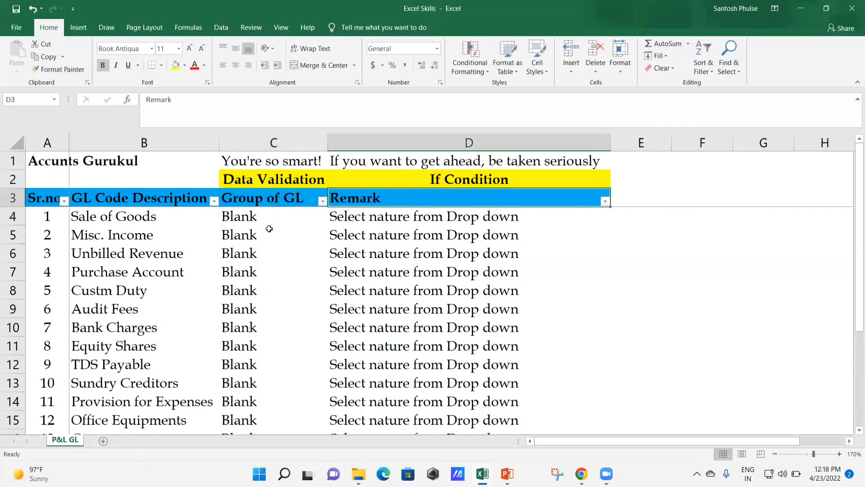
key("Left")
key("Down")
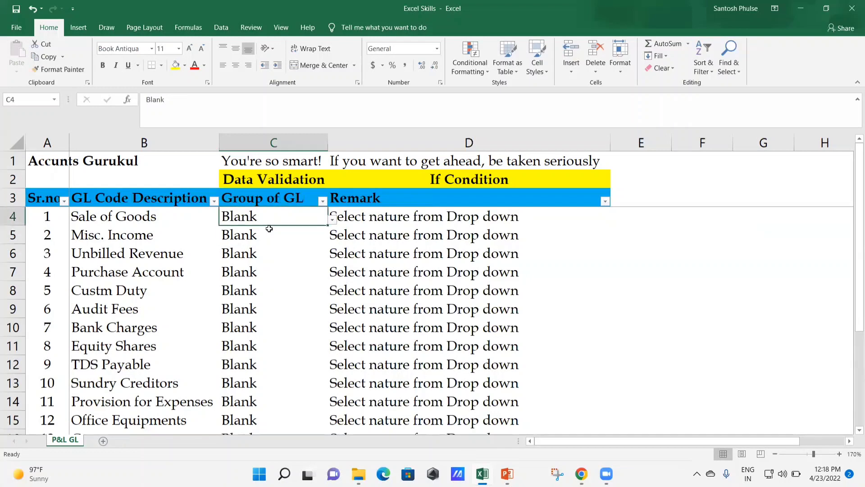
key("Left")
key("Right")
key("Left")
key("Right")
key("alt+Down")
key("Down")
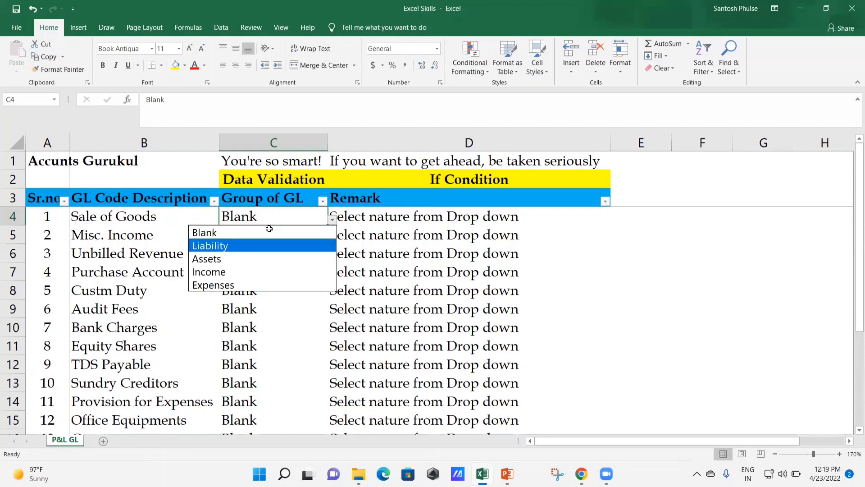
key("Down")
key("Down")
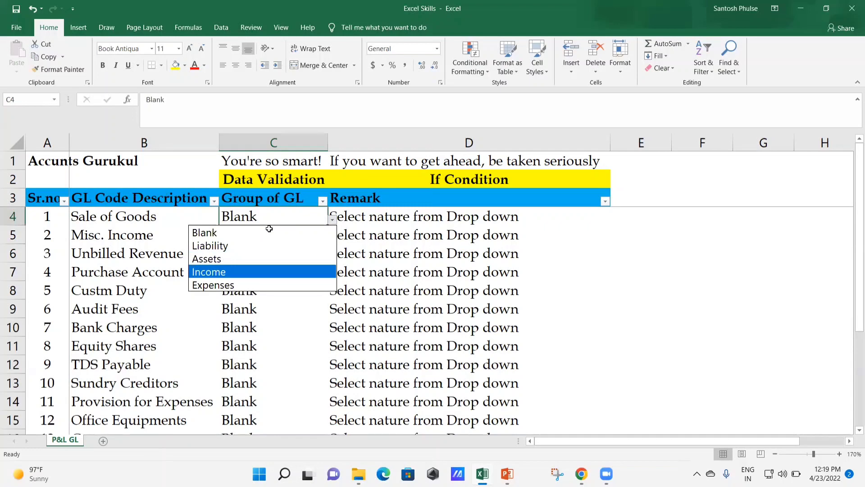
key("Down")
key("Up")
key("Up")
key("Up")
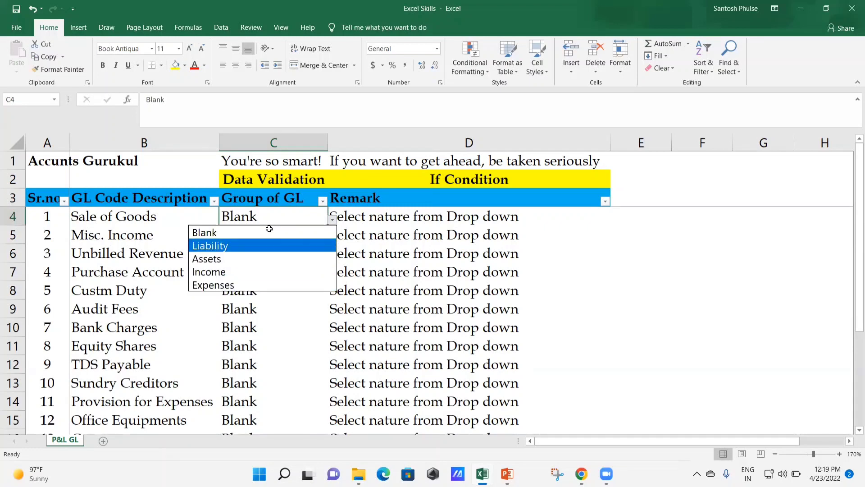
key("Down")
key("Down")
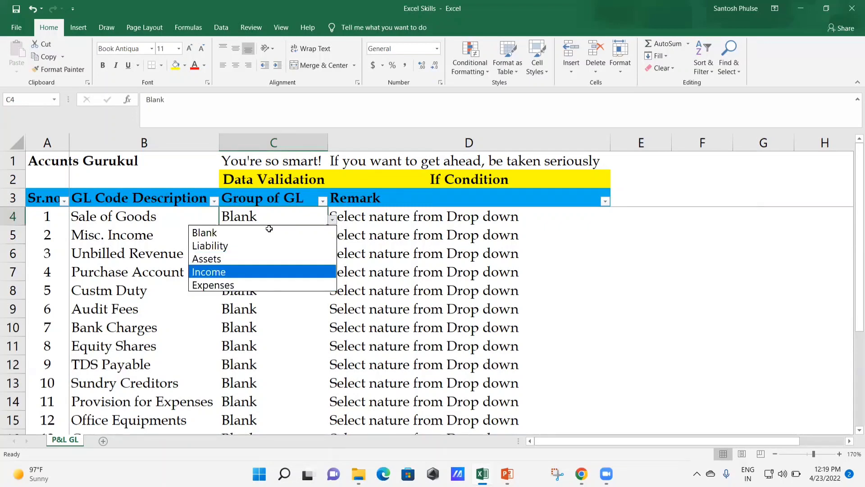
key("Up")
key("Return")
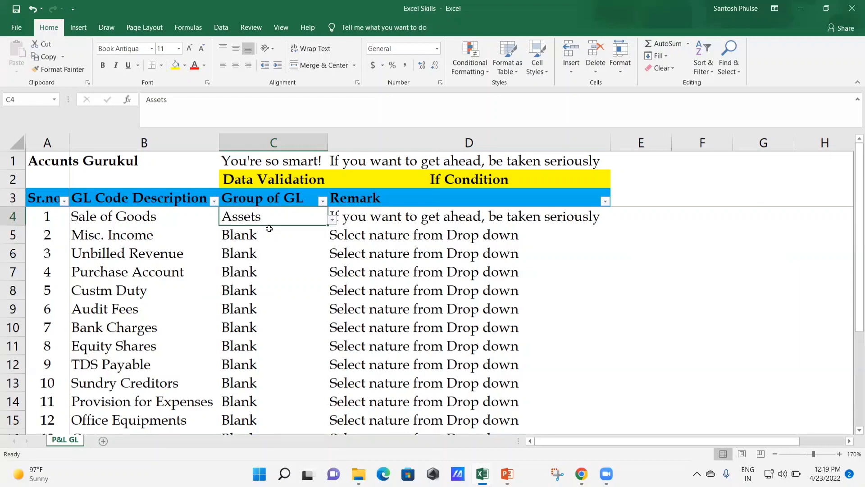
Make the Sale of Goods remark in D4 bold and autofit the Remark column's width
key("Right")
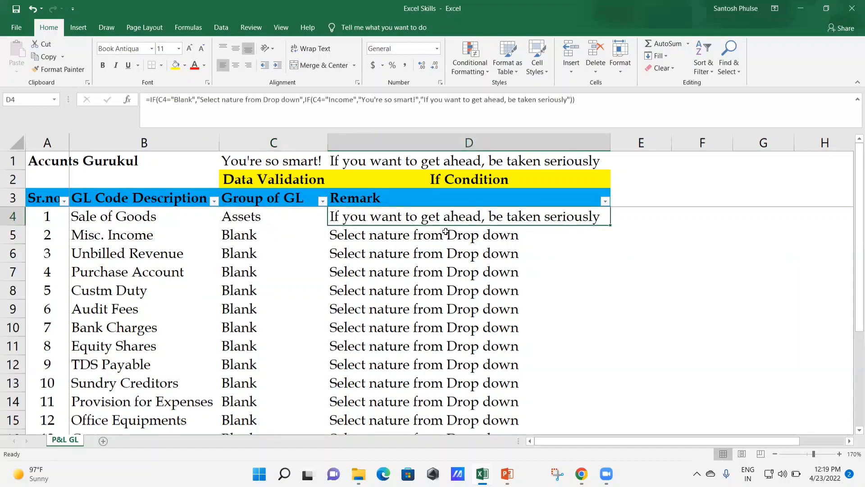
key("ctrl+b")
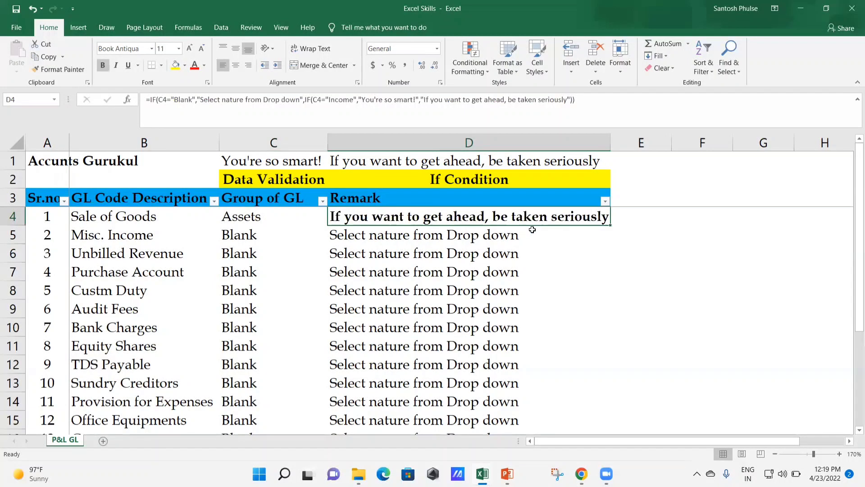
key("alt+o")
key("c")
key("a")
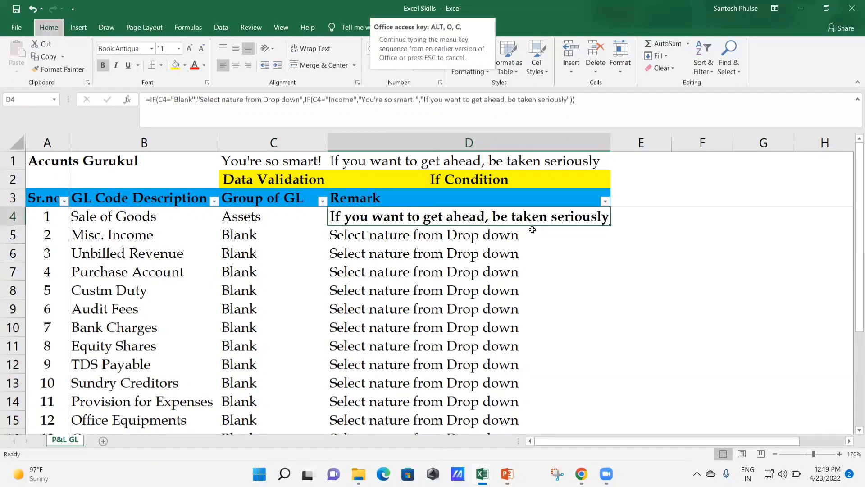
key("Down")
key("Up")
Choose Income as the Group of GL for Sale of Goods and check its remark
key("Left")
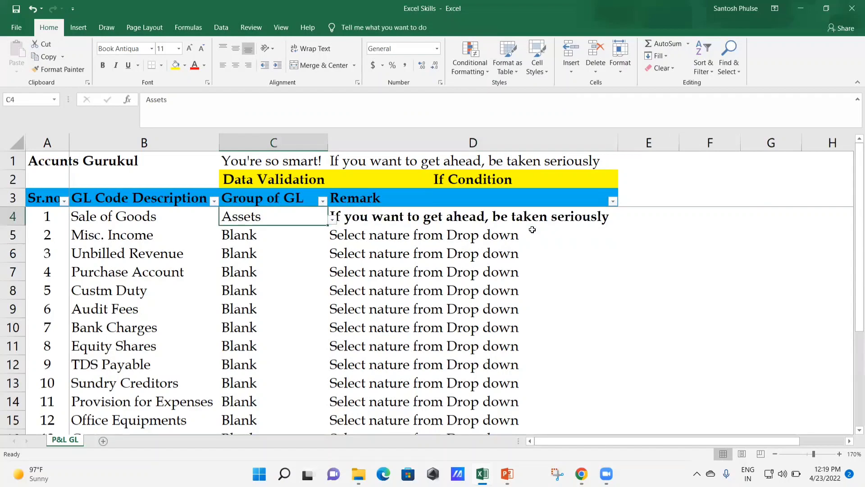
key("alt+Down")
key("Down")
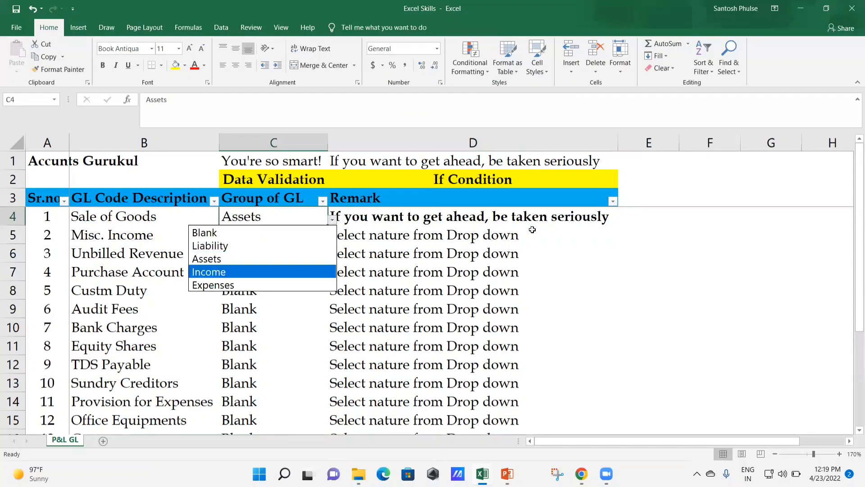
key("Return")
key("Right")
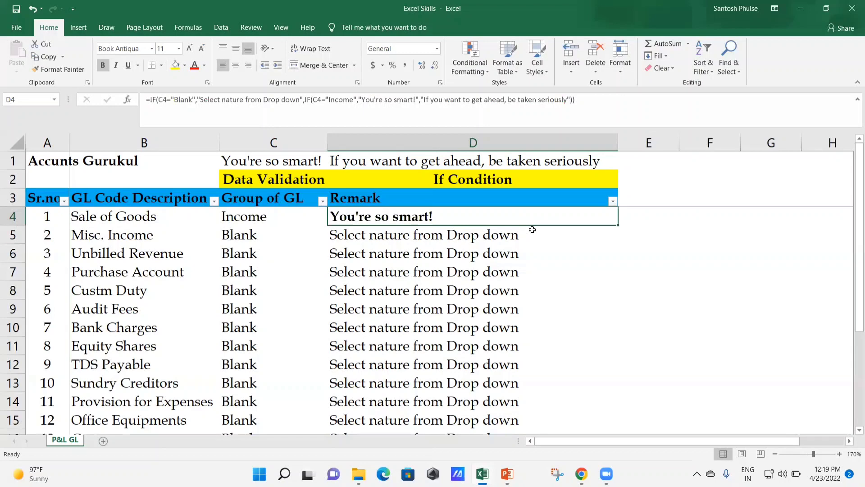
Inspect the Remark formulas below Sale of Goods, including the one for Purchase Account
key("Down")
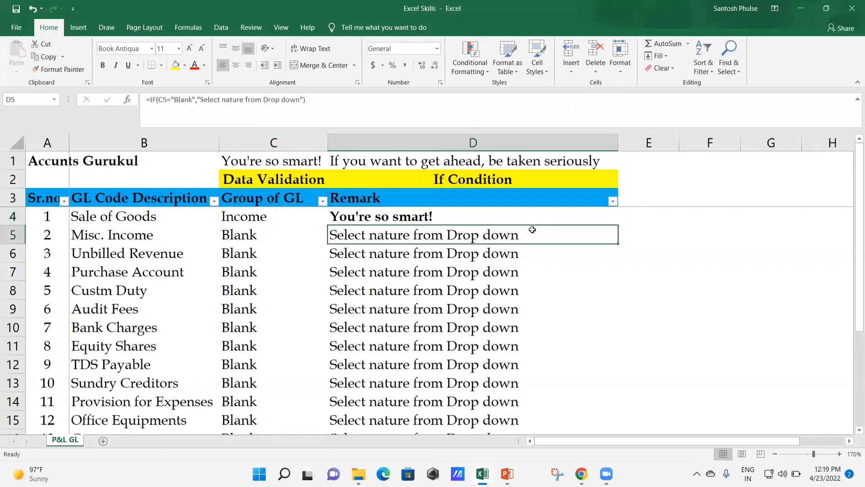
key("Left")
key("Down")
key("Down")
key("Down")
key("Left")
key("Right")
key("Up")
key("Left")
key("Right")
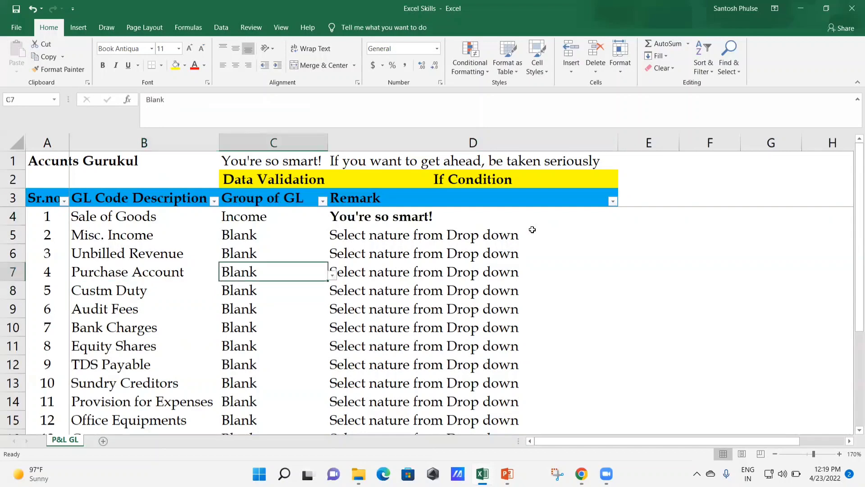
key("Right")
key("Left")
key("Left")
key("Left")
key("Left")
key("Left")
key("Left")
key("Left")
key("Left")
key("Left")
key("Left")
key("Left")
key("Left")
key("Left")
key("Left")
key("Left")
key("Left")
key("Left")
key("Left")
key("Left")
key("Left")
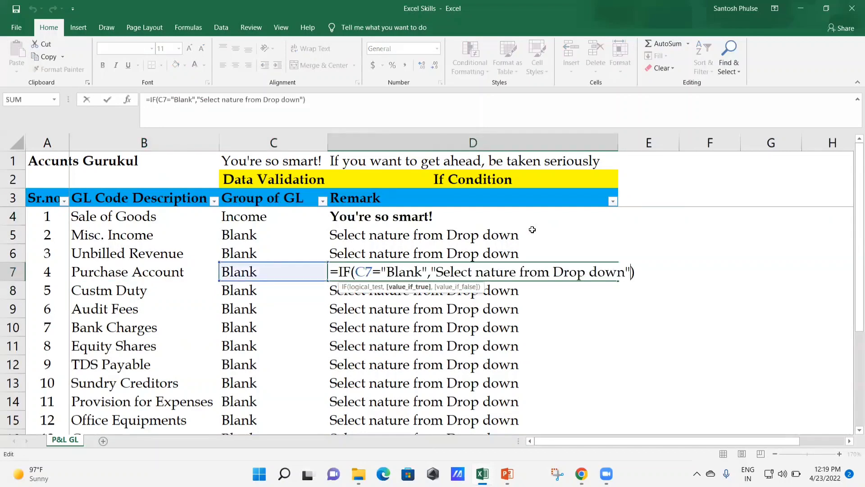
key("Escape")
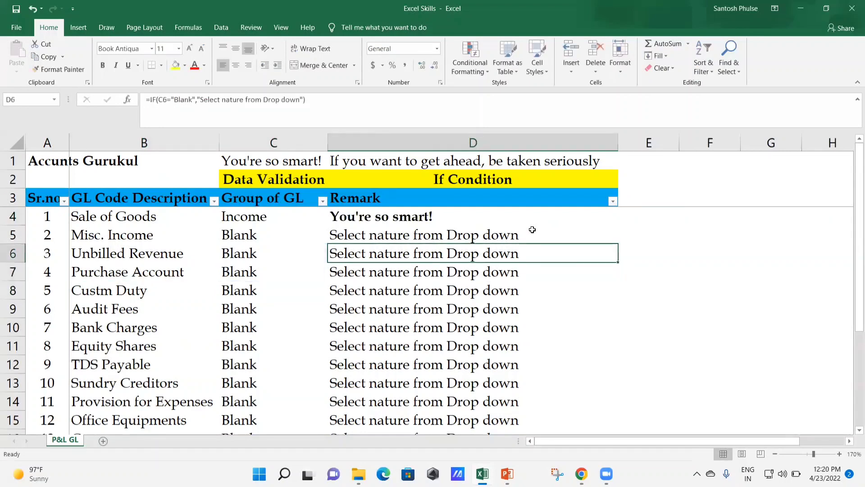
Copy the nested IF formula from D4 into the Remark cells D5 to D21
key("Up")
key("Up")
key("Up")
key("ctrl+c")
key("shift+Down")
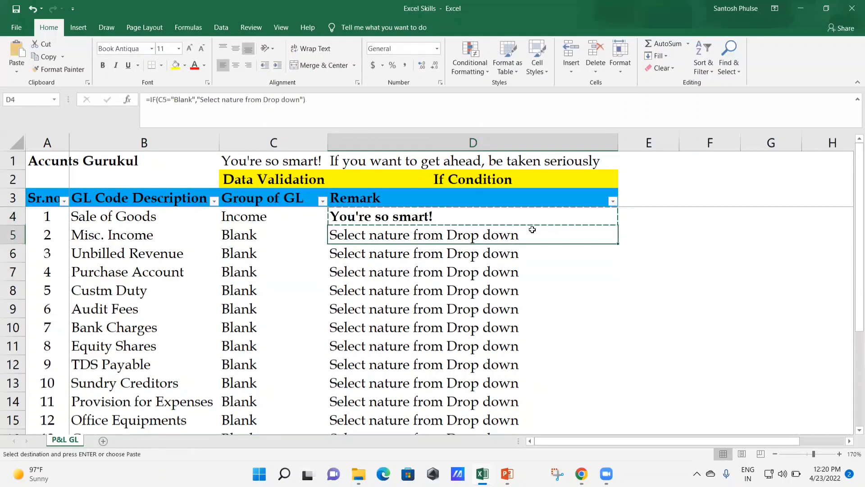
key("ctrl+shift+Down")
key("ctrl+v")
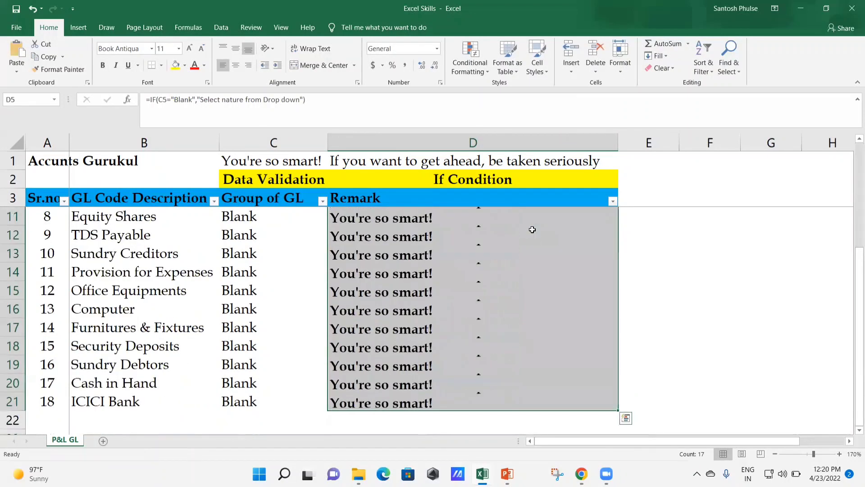
key("Escape")
Remove the bold formatting from the remarks in D5 to D21
key("ctrl+Up")
key("Down")
key("Down")
key("Down")
key("Down")
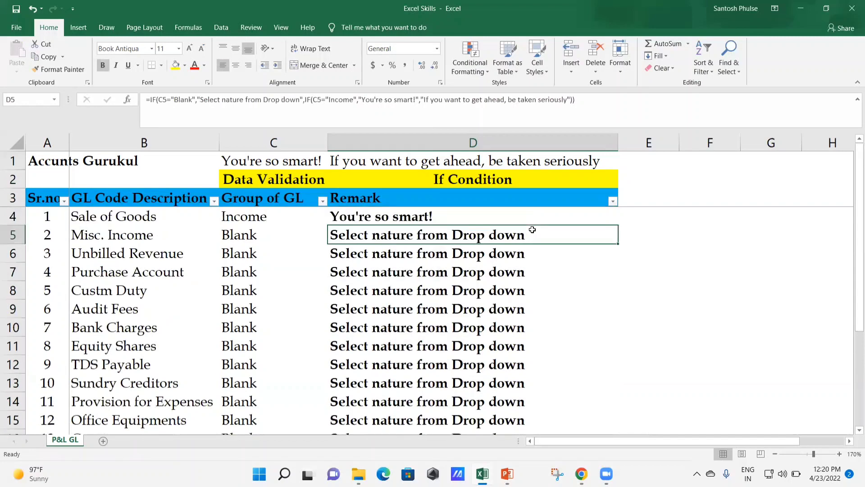
key("ctrl+shift+Down")
key("ctrl+b")
Review the nested IF formula in D5 and its reference to the Group of GL cell
key("ctrl+Up")
key("Down")
key("Down")
key("Down")
key("Down")
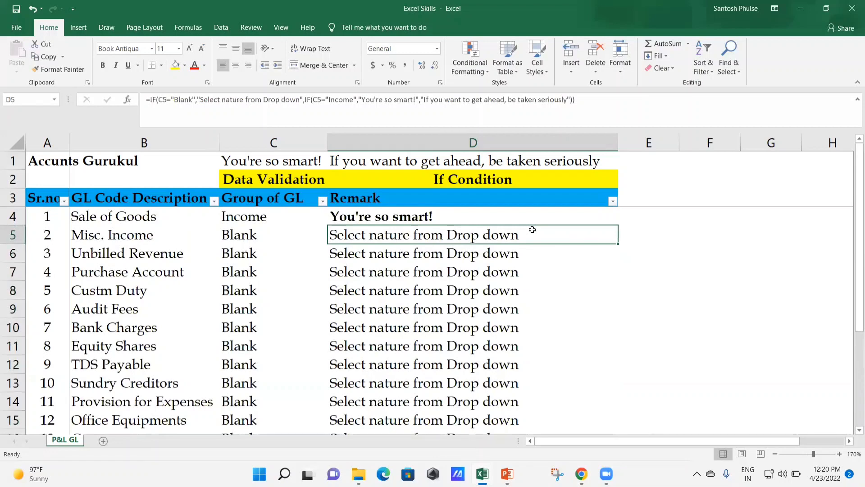
key("F2")
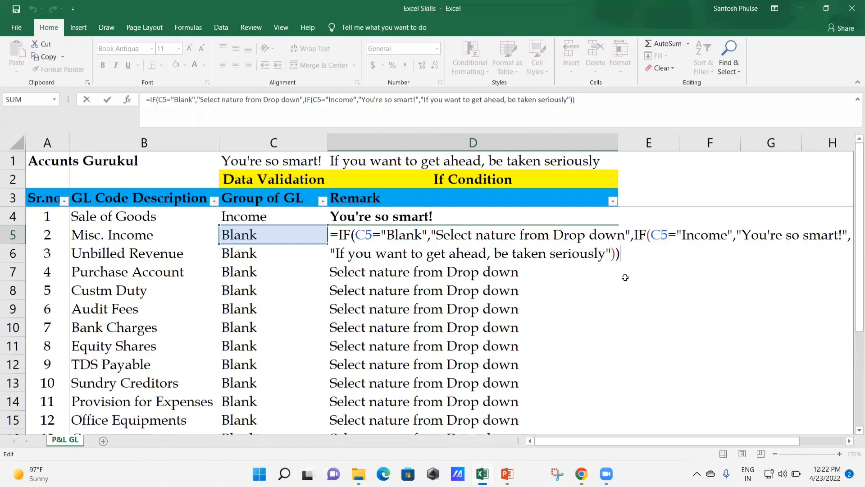
key("ctrl+Return")
key("Down")
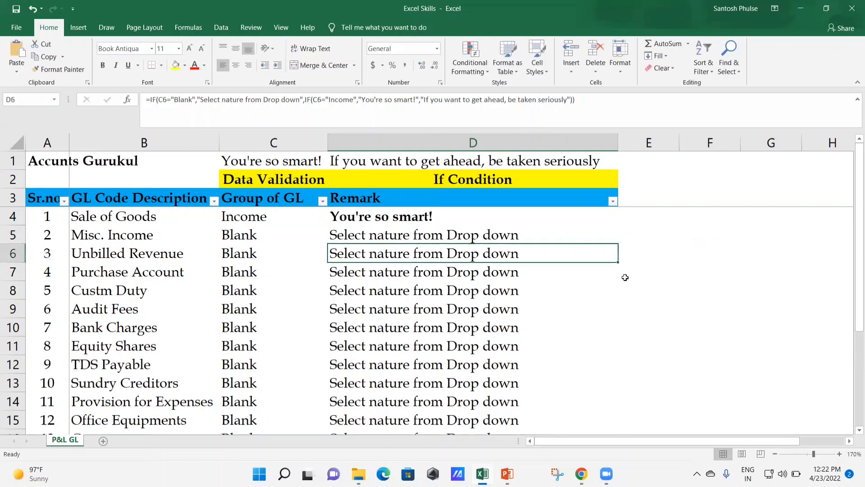
key("Left")
key("Down")
key("Left")
key("Up")
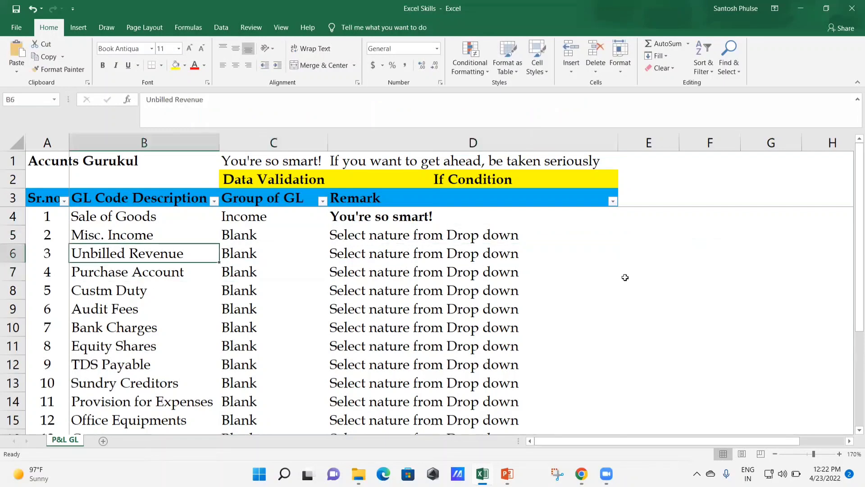
key("shift+Up")
key("shift+Up")
key("Down")
key("Down")
key("Right")
key("Up")
key("Right")
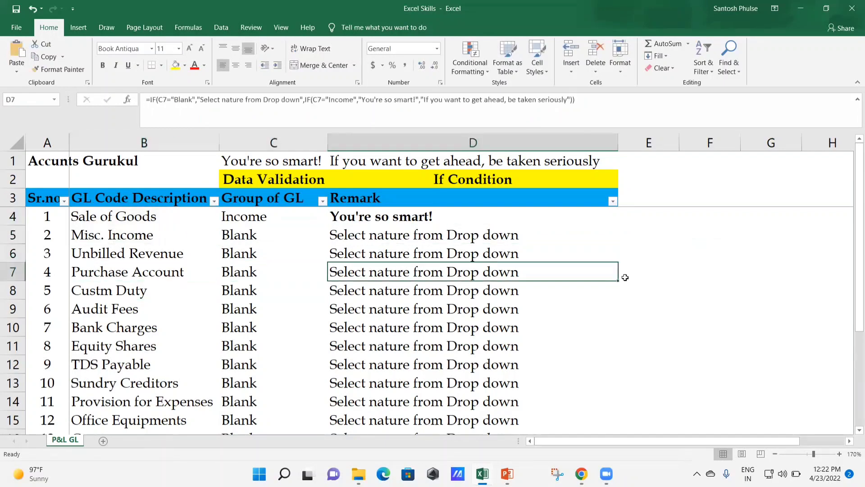
Change the second IF condition in Purchase Account's Remark formula (D7) to test for "Expenses" instead of "Income"
key("F2")
key("Home")
key("ctrl+Right")
key("ctrl+Right")
key("ctrl+Right")
key("ctrl+Right")
key("ctrl+Right")
key("ctrl+Right")
key("ctrl+Right")
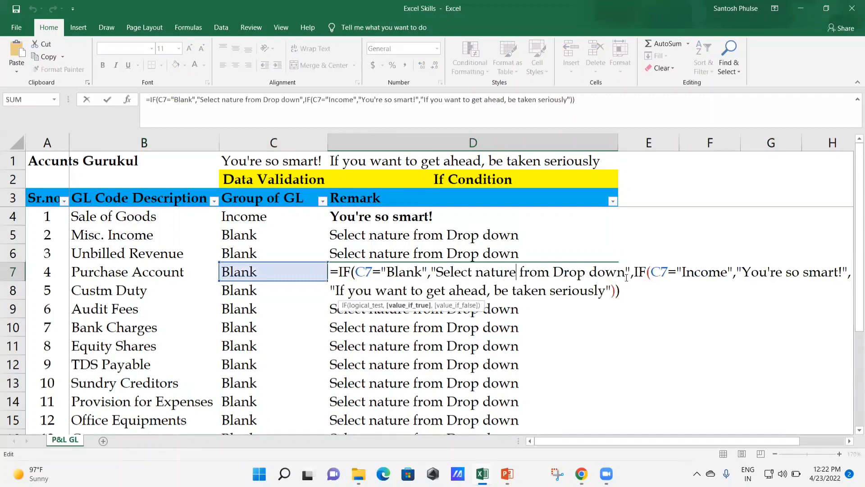
key("ctrl+Right")
key("ctrl+Right")
key("ctrl+Right")
key("Right")
key("BackSpace")
key("BackSpace")
key("BackSpace")
key("BackSpace")
key("BackSpace")
key("BackSpace")
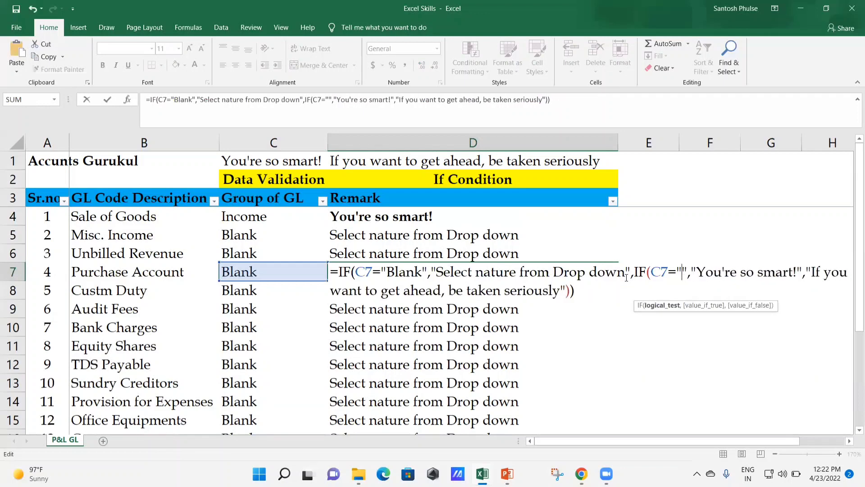
type("Expenses")
key("BackSpace")
key("BackSpace")
key("BackSpace")
key("BackSpace")
type("nses")
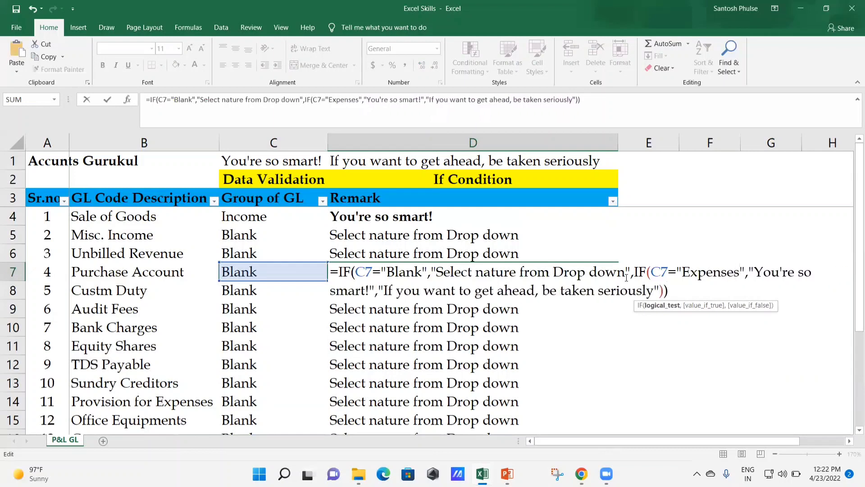
key("Return")
Choose Expenses as the Group of GL for Purchase Account to test its remark
key("Up")
key("Left")
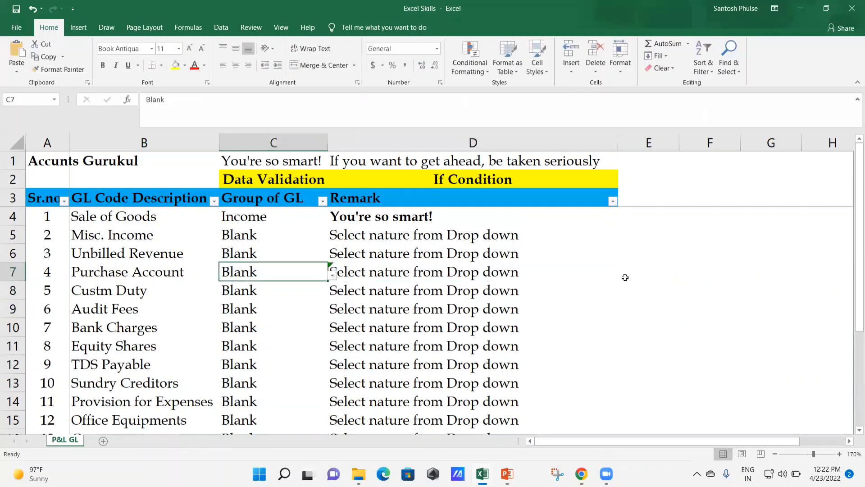
key("alt+Down")
key("Down")
key("Down")
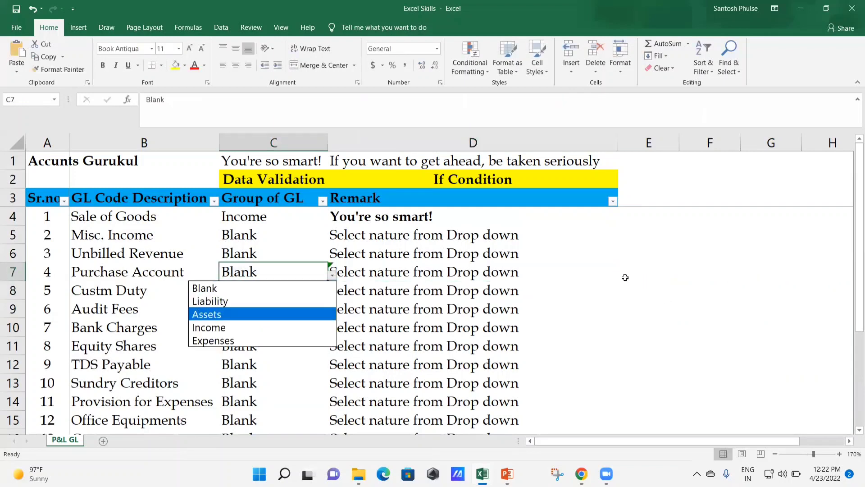
key("Down")
key("Down")
key("Return")
key("Right")
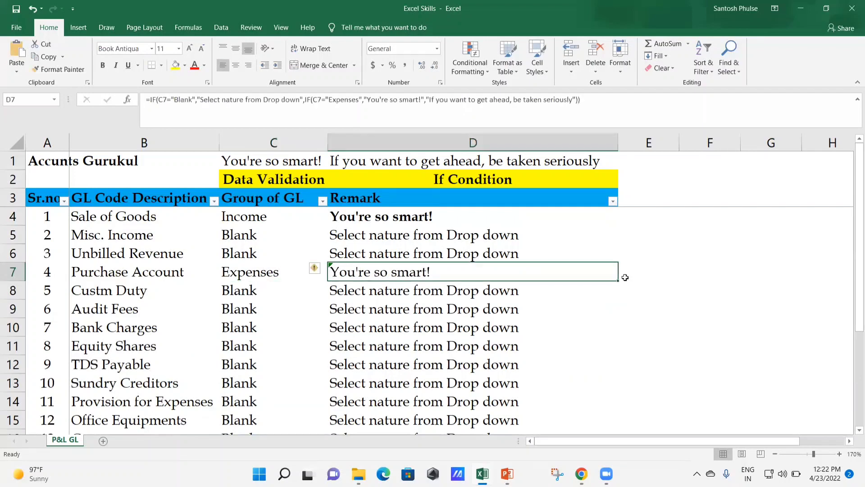
Switch Purchase Account's Group of GL to Assets to test the remark for a wrong group
key("Left")
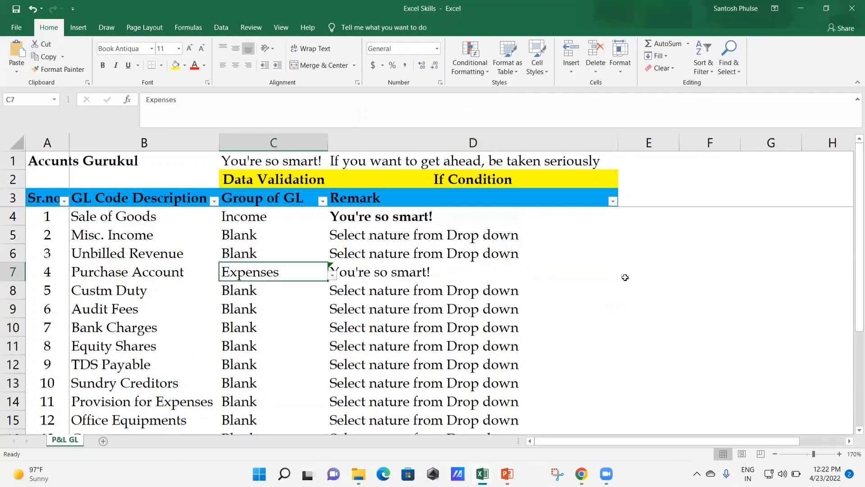
key("alt+Down")
key("Up")
key("Up")
key("Return")
key("Right")
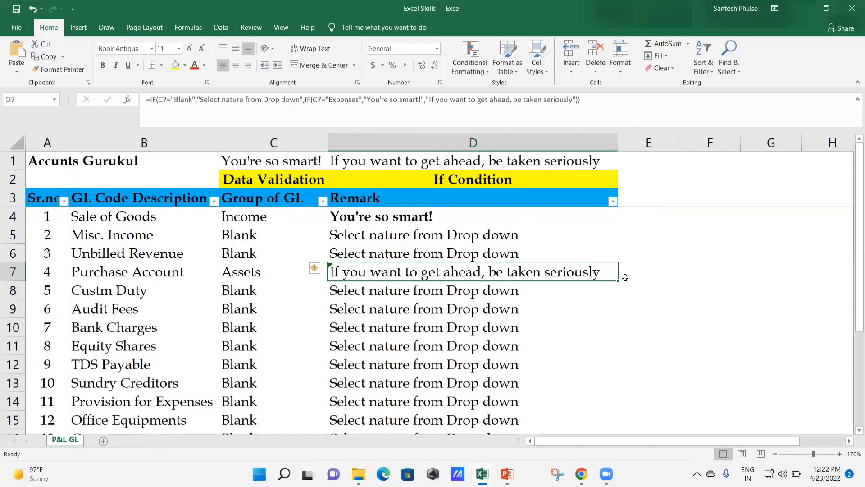
Reset Purchase Account's Group of GL to Blank and check its remark
key("Left")
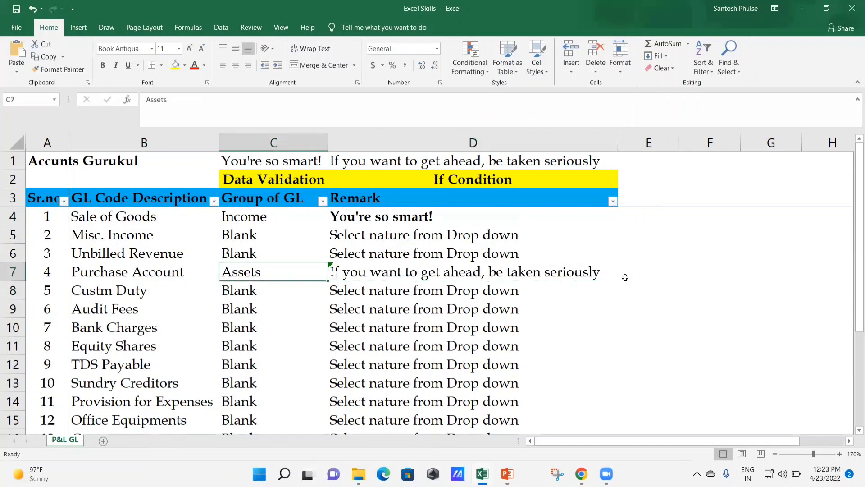
key("alt+Down")
key("Up")
key("Up")
key("Return")
key("Right")
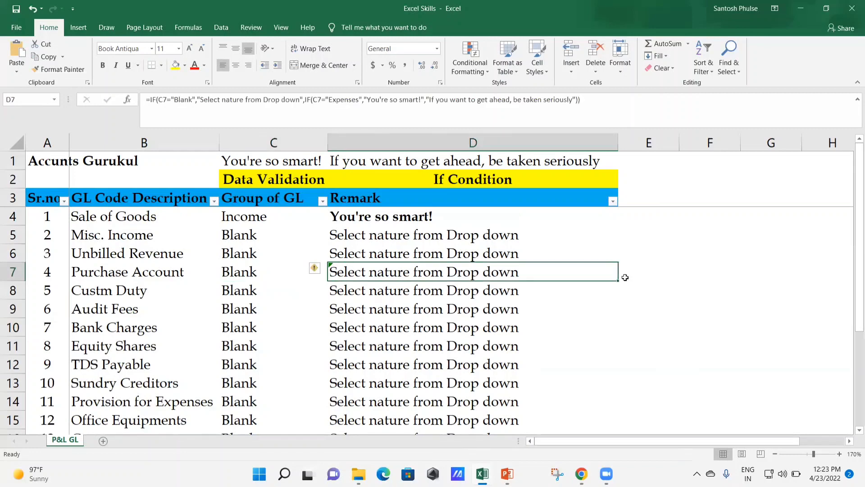
Copy the Expenses formula from D7 into the Remark cells D8 to D10
key("ctrl+c")
key("Down")
key("shift+Down")
key("shift+Down")
key("shift+Down")
key("shift+Down")
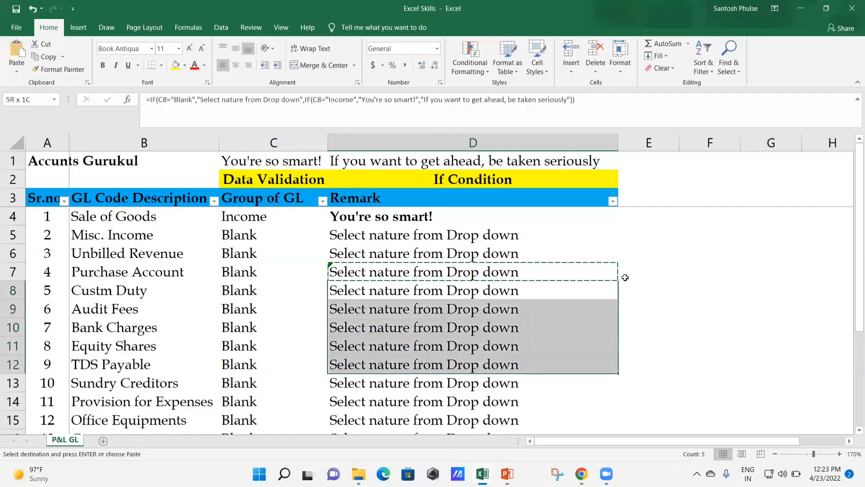
key("shift+Up")
key("shift+Up")
key("Return")
Change the second IF condition in Equity Shares' Remark formula (D11) to test for "Liability"
key("Down")
key("Down")
key("Down")
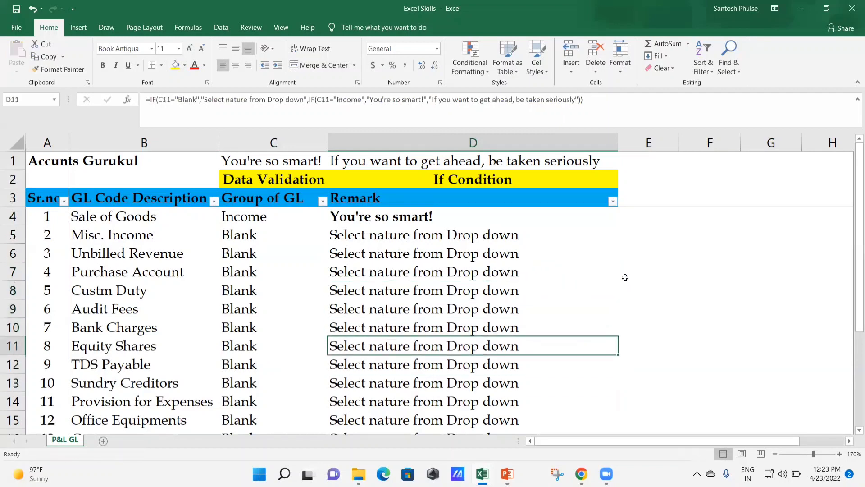
key("F2")
key("Up")
key("Right")
key("Right")
key("Right")
key("Right")
key("Right")
key("Delete")
key("Delete")
key("Delete")
key("Delete")
key("Delete")
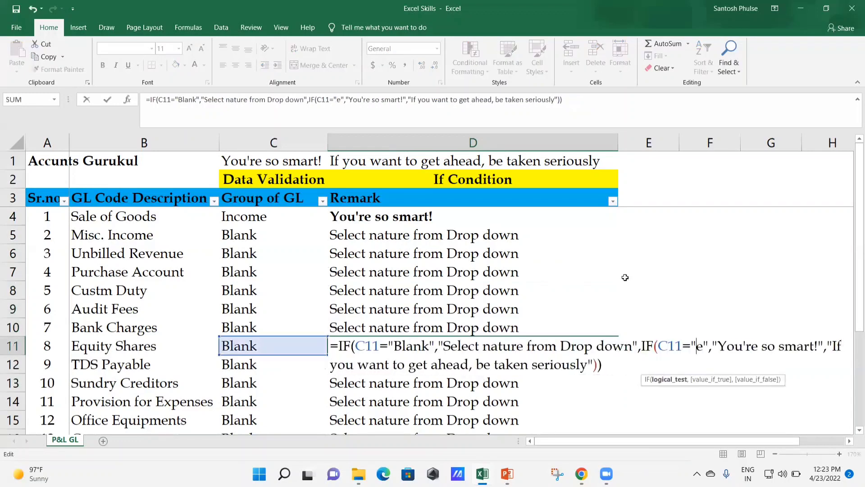
key("Delete")
type("iability")
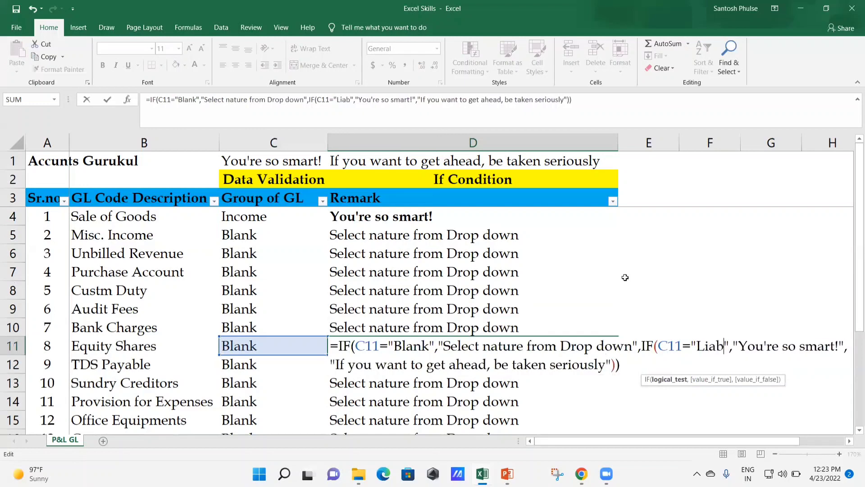
key("Return")
Check the Remark formulas in the rows from Custm Duty to Equity Shares
key("Up")
key("Up")
key("Down")
key("Up")
key("Up")
key("Up")
key("Down")
key("Down")
key("Down")
key("Left")
key("Up")
key("Down")
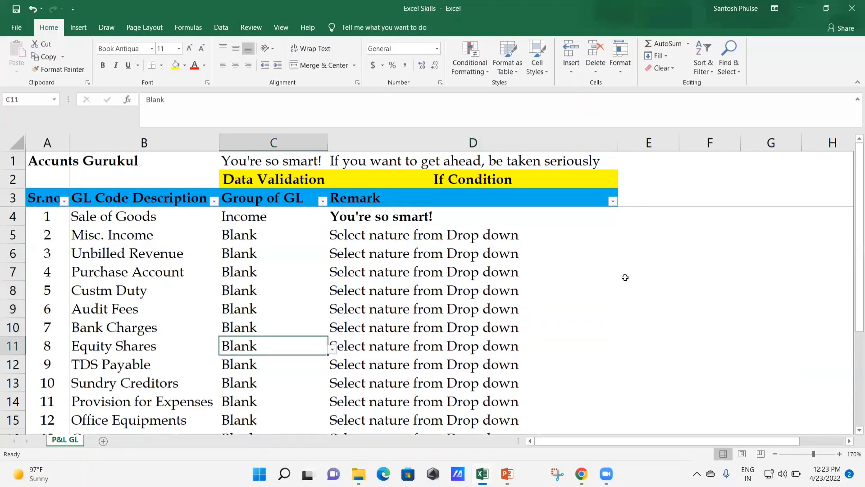
Copy the Liability formula from D11 into the Remark cells D12 to D14
key("Right")
key("ctrl+c")
key("Down")
key("shift+Down")
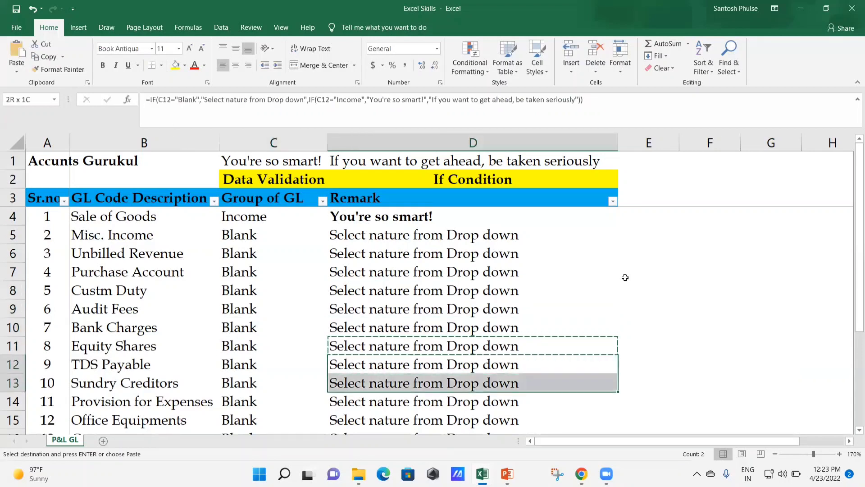
key("shift+Down")
key("shift+Down")
key("shift+Down")
key("shift+Down")
key("shift+Down")
key("shift+Up")
key("shift+Up")
key("shift+Up")
key("shift+Up")
key("Return")
Change the second IF condition in Office Equipments' Remark formula (D15) to test for "Assets"
key("Down")
key("Down")
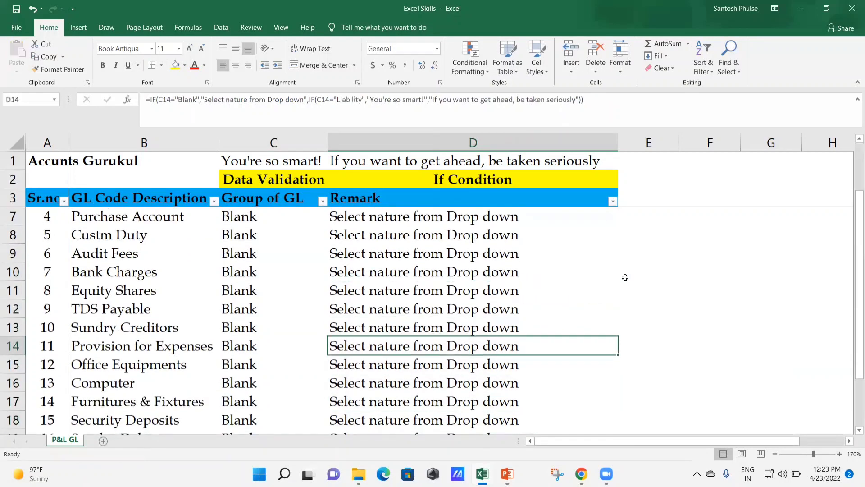
key("Down")
key("F2")
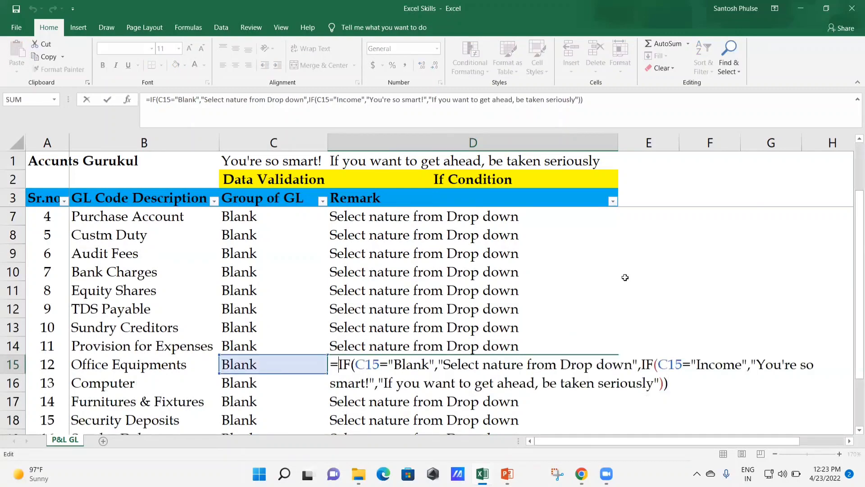
key("Right")
key("Right")
key("Right")
key("Right")
key("Right")
key("Right")
key("Right")
key("Right")
key("Right")
key("Right")
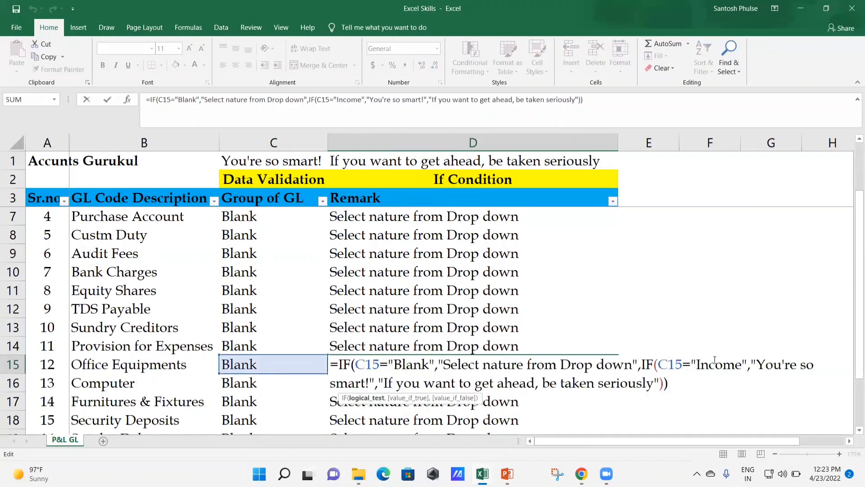
left_click(701, 364)
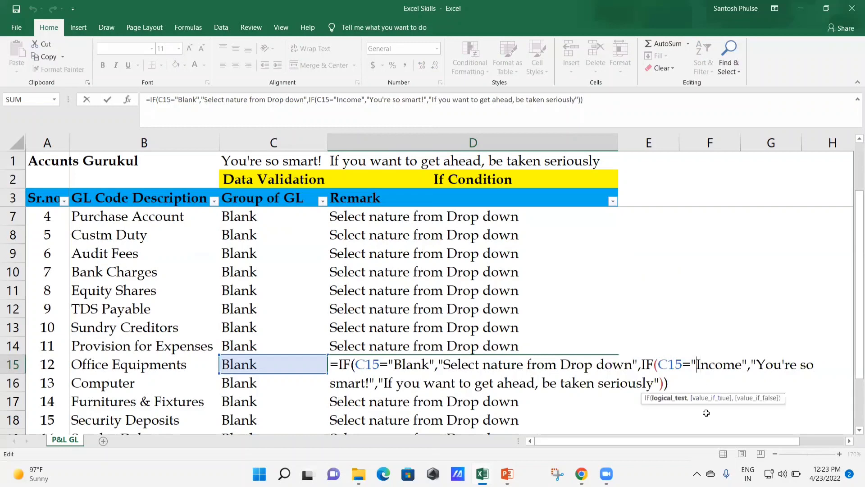
key("Delete")
key("Delete")
key("Delete")
key("Delete")
key("Delete")
key("Delete")
type("Assets")
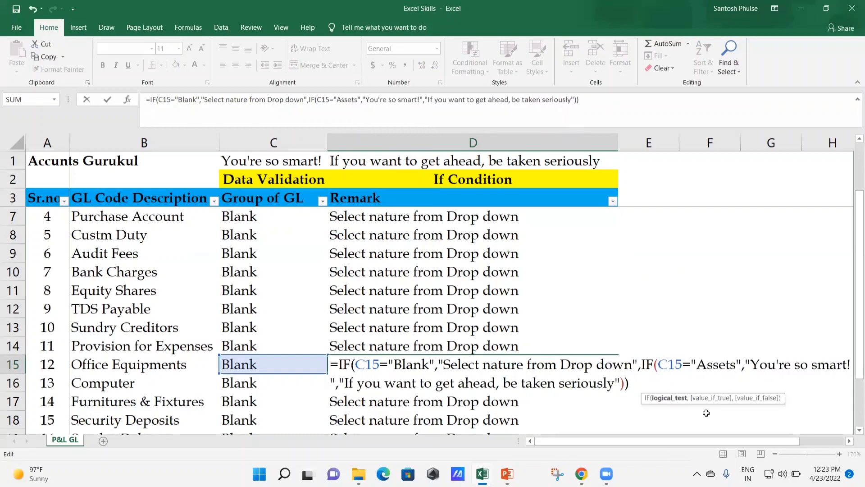
key("Return")
Copy the Assets formula from D15 into the Remark cells D16 to D21
key("Up")
key("ctrl+c")
key("Down")
key("ctrl+shift+Down")
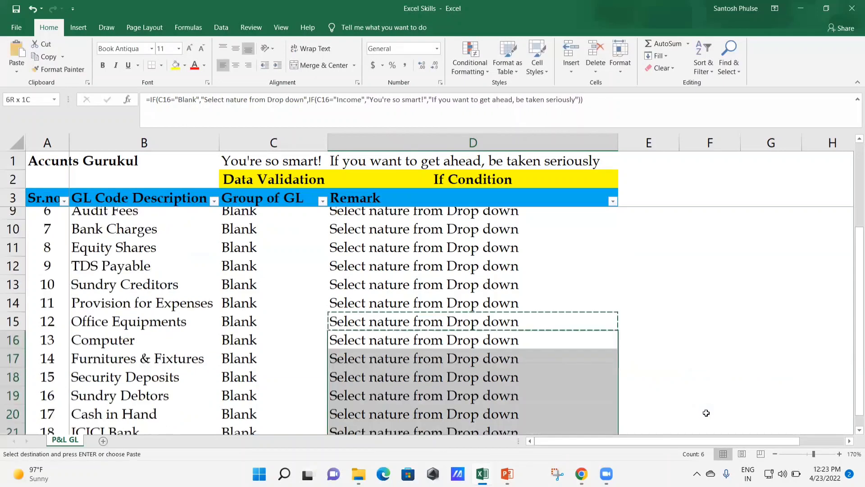
key("Return")
Choose Assets as the Group of GL for Office Equipments and format its remark bold with a yellow fill
key("Up")
key("Left")
key("alt+Down")
key("Down")
key("Down")
key("Return")
key("Right")
key("ctrl+b")
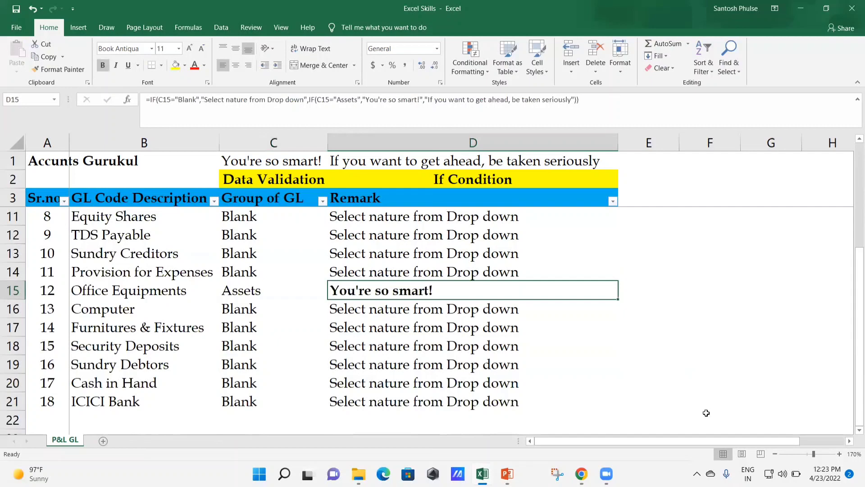
left_click(176, 66)
Change Office Equipments' Group of GL to Liability to test the remark for a wrong group
key("Left")
key("alt+Down")
key("Up")
key("Return")
key("Right")
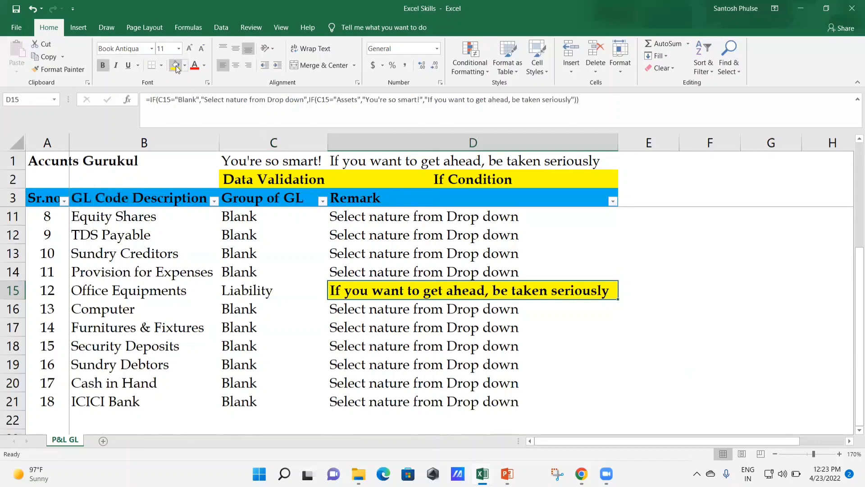
Fill the Group of GL and Remark cells of Sale of Goods (C4 and D4) with yellow
key("ctrl+Up")
key("Down")
key("Down")
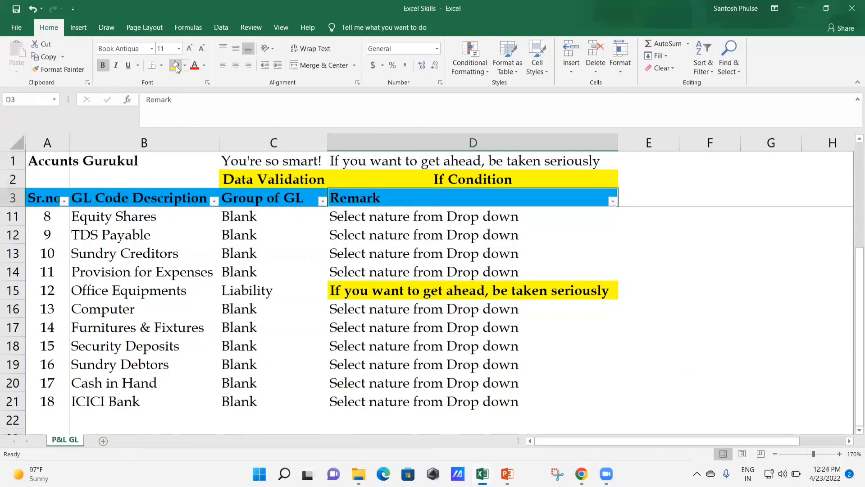
key("ctrl+shift+l")
key("ctrl+shift+l")
key("Down")
key("Left")
key("shift+Right")
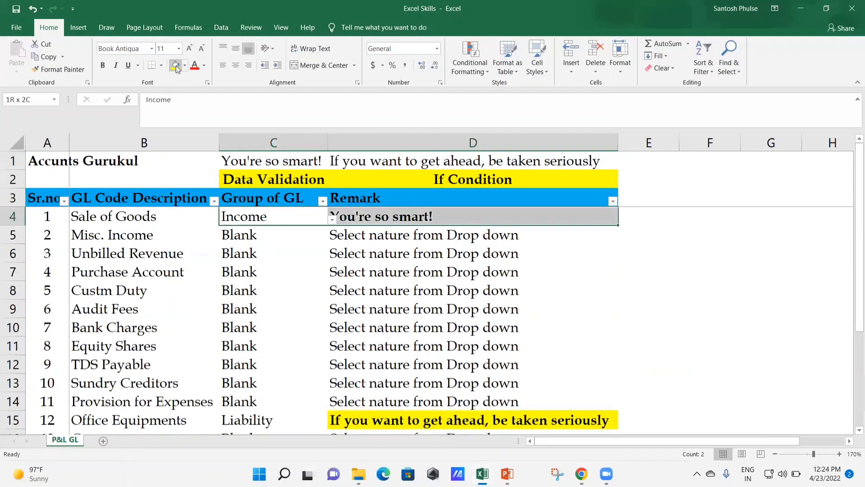
left_click(175, 66)
Choose Liability as the Group of GL for Misc. Income and fill its Remark cell D5 with yellow
key("Down")
key("Down")
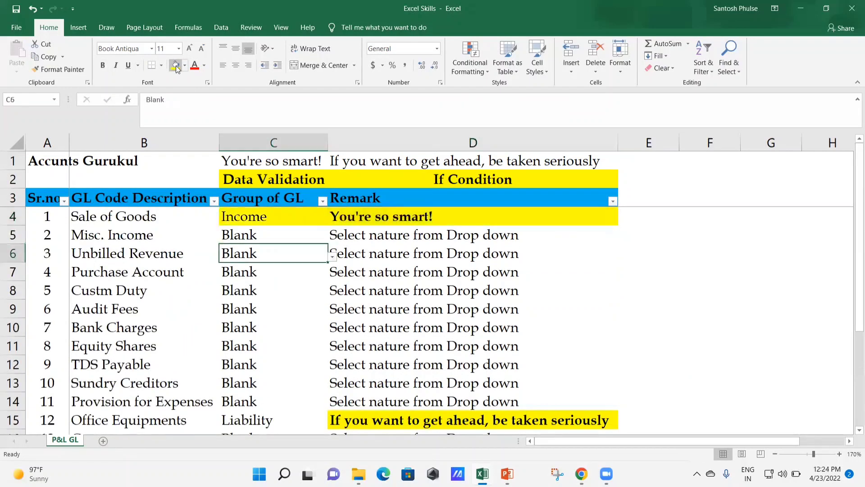
key("Up")
key("alt+Down")
key("Down")
key("Return")
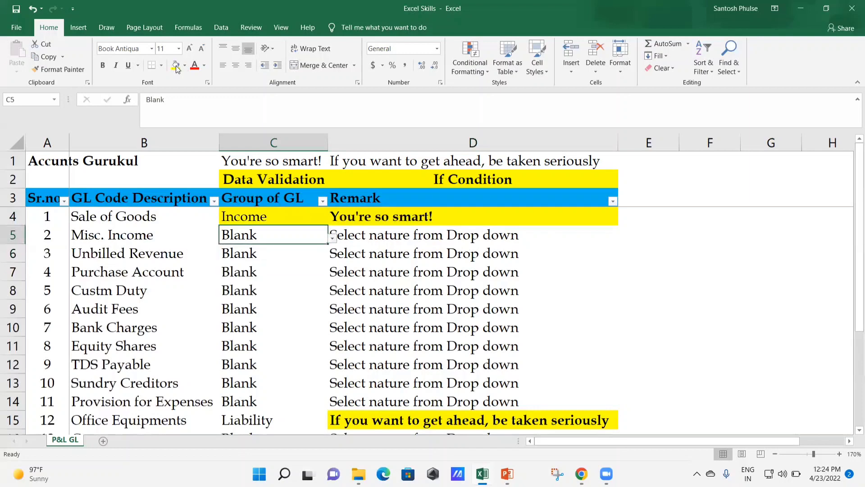
key("Right")
left_click(176, 66)
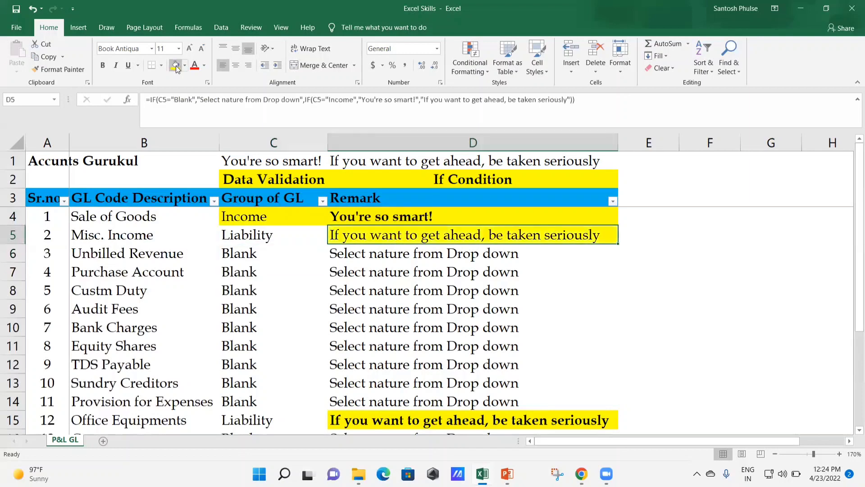
Fill Misc. Income's Group of GL cell (C5) with yellow and open its Remark formula in D5 for review
key("Left")
left_click(176, 66)
key("Up")
key("Down")
key("Right")
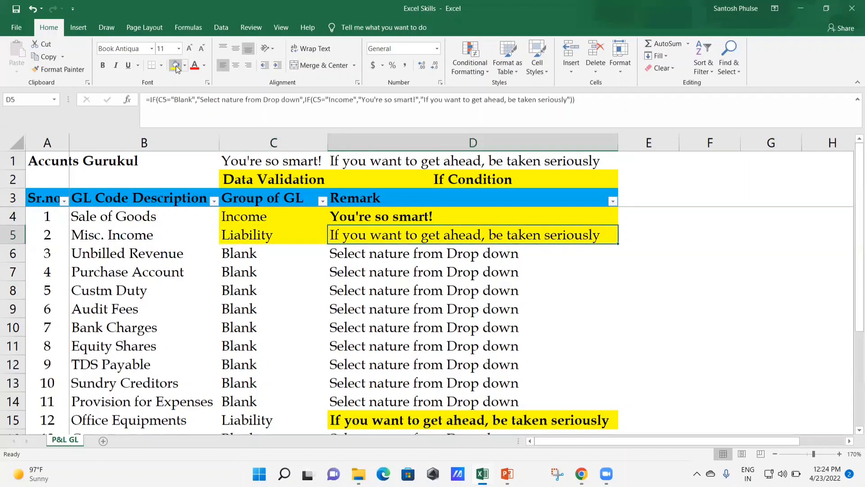
key("F2")
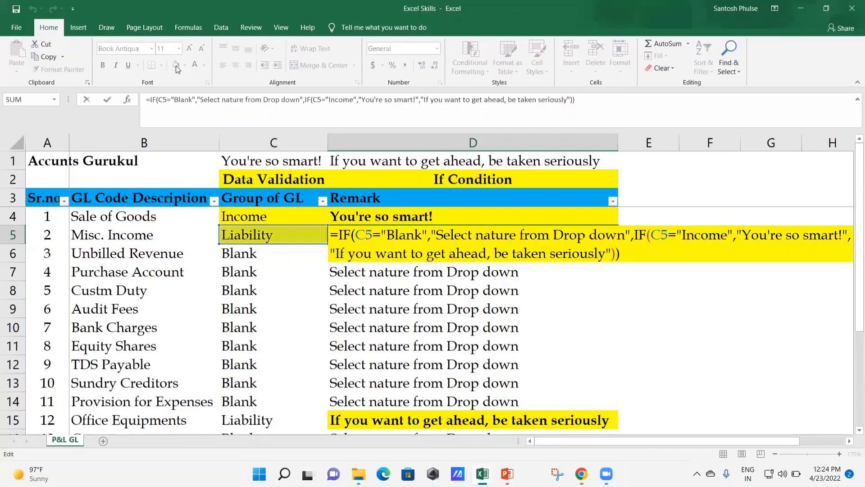